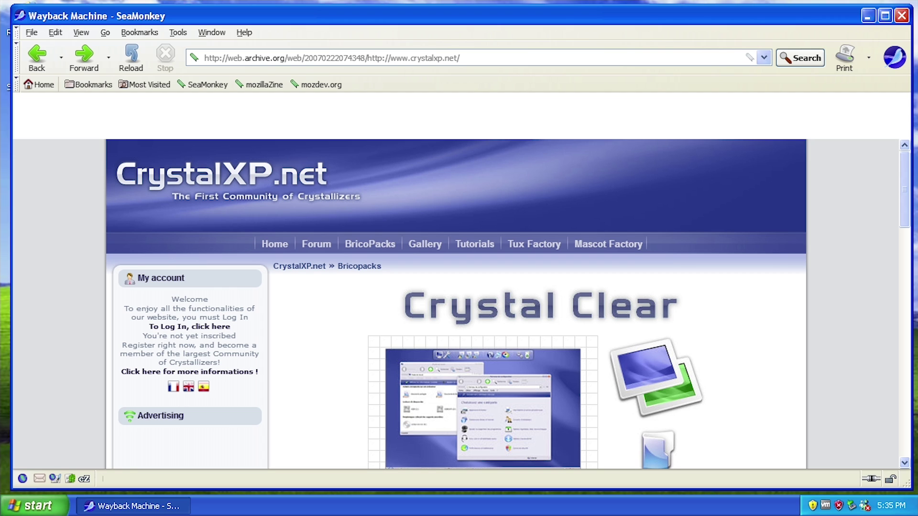
# Scroll the archived CrystalXP.net BricoPacks page down to the Longhorn Inspirat entry.
pyautogui.moveTo(904, 199); pyautogui.dragTo(908, 388)
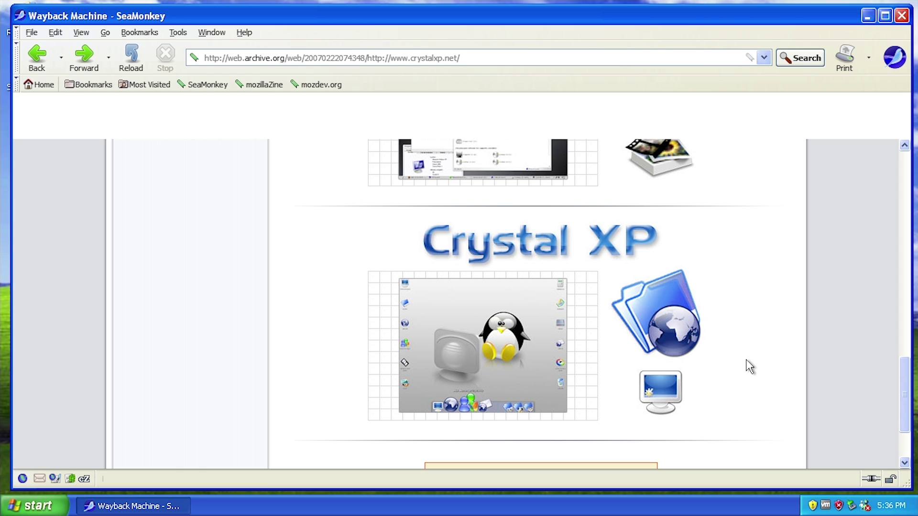
pyautogui.scroll(15, 746, 359)
pyautogui.scroll(-10, 728, 358)
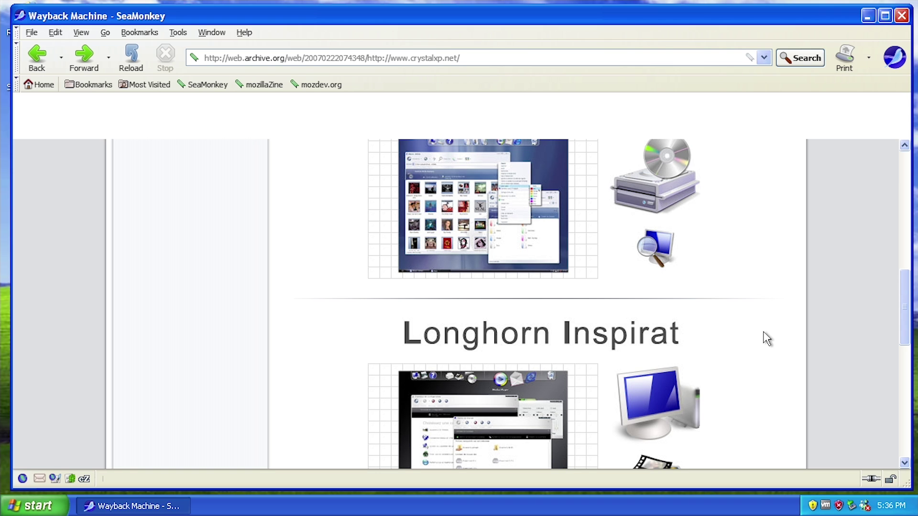
pyautogui.scroll(-3, 766, 339)
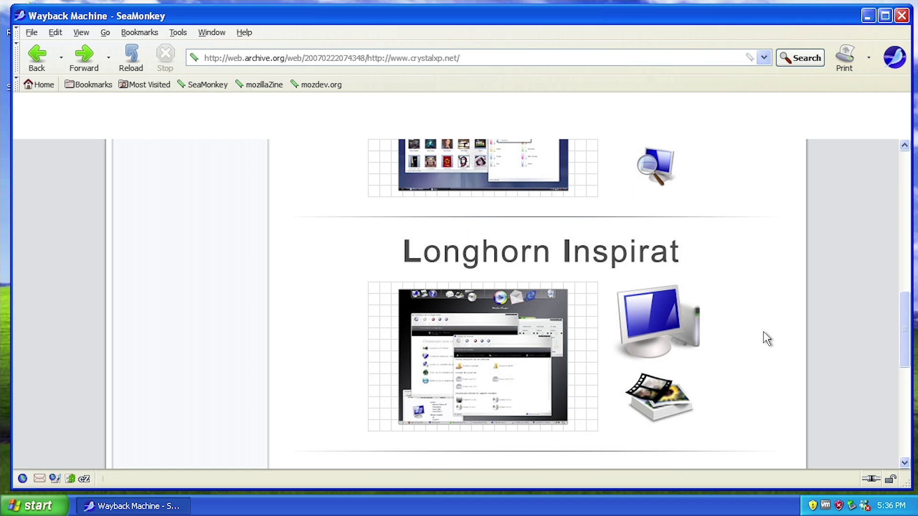
pyautogui.scroll(9, 615, 353)
pyautogui.scroll(-9, 613, 354)
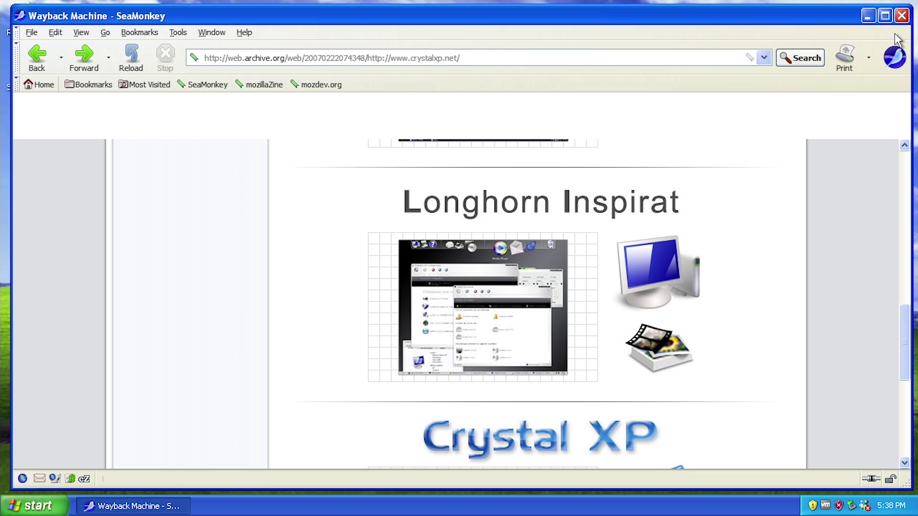
# Minimize SeaMonkey, run the Pack_Longhorn installer in English, and advance to the License Agreement.
pyautogui.click(867, 16)
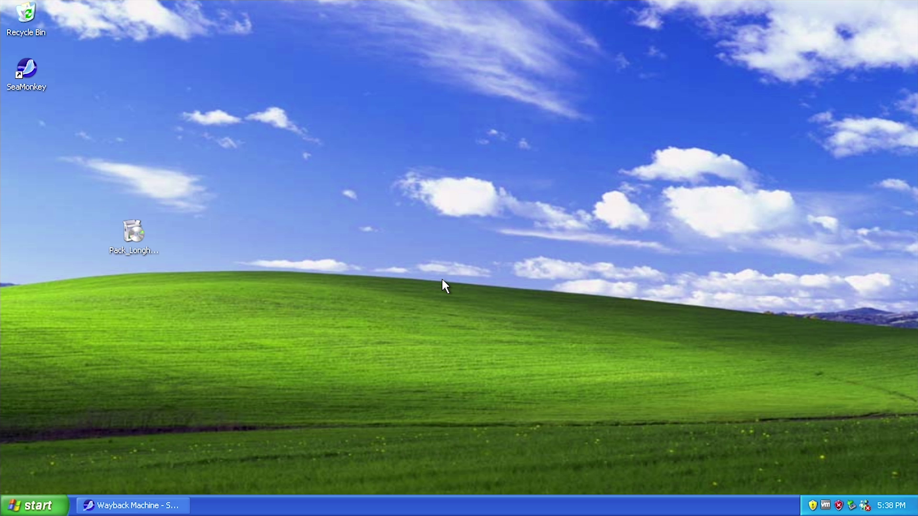
pyautogui.doubleClick(135, 230)
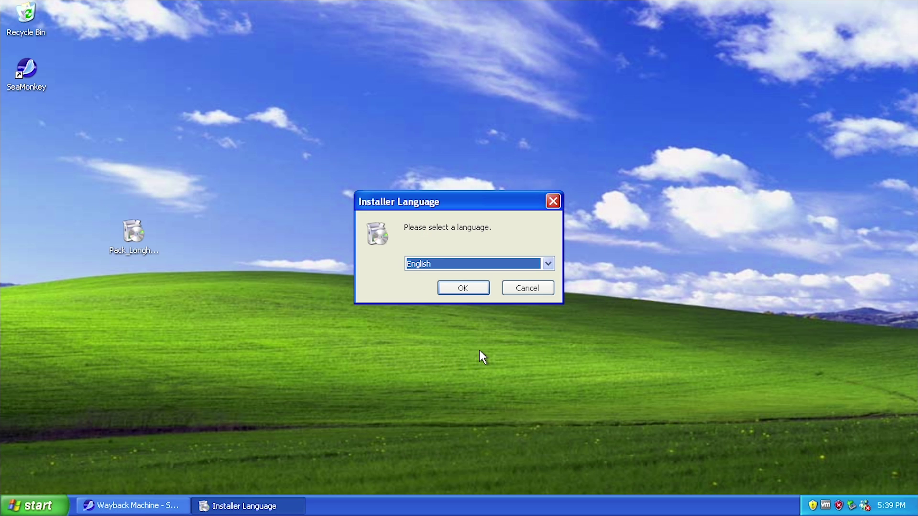
pyautogui.click(454, 288)
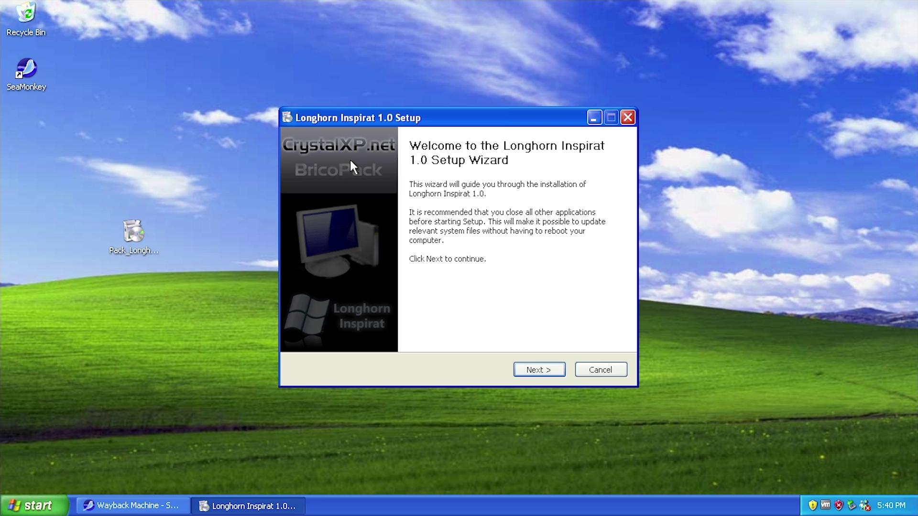
pyautogui.click(550, 364)
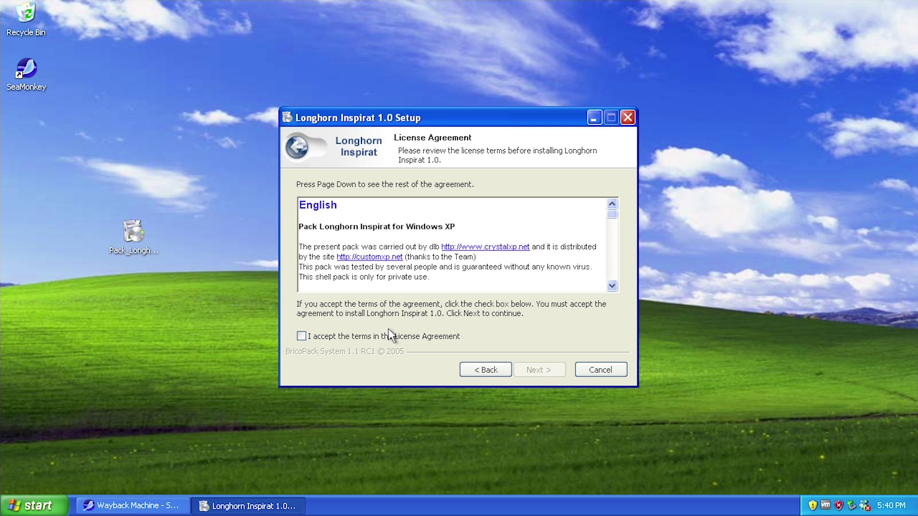
# Accept the license, keep all components including every Extras item, and continue to Install Location.
pyautogui.click(354, 336)
pyautogui.press('Return')
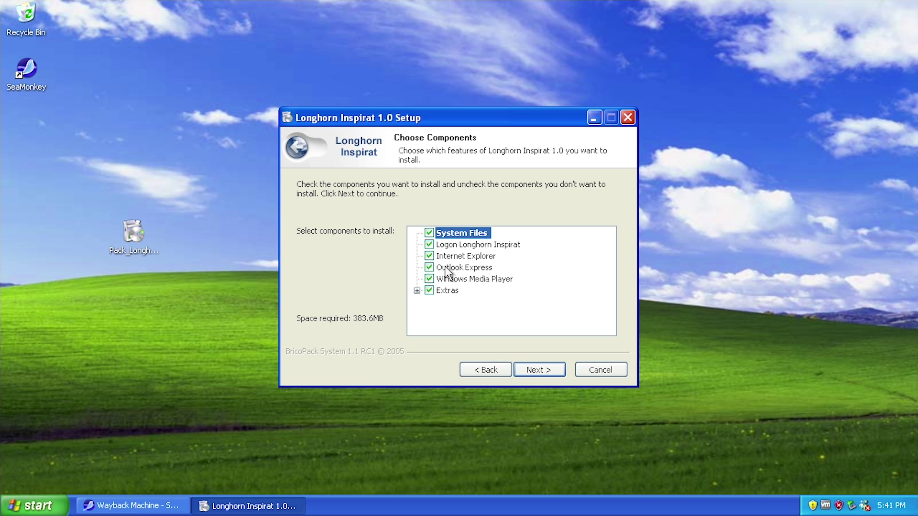
pyautogui.click(417, 291)
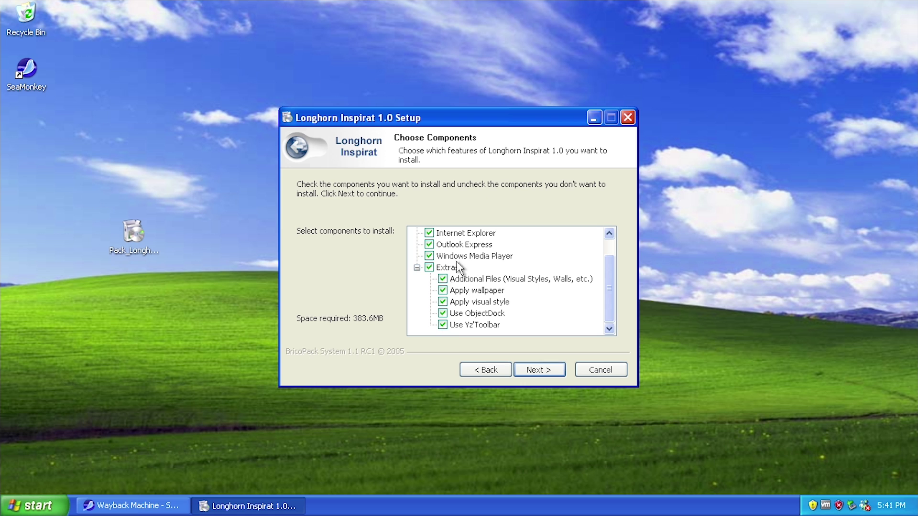
pyautogui.click(537, 369)
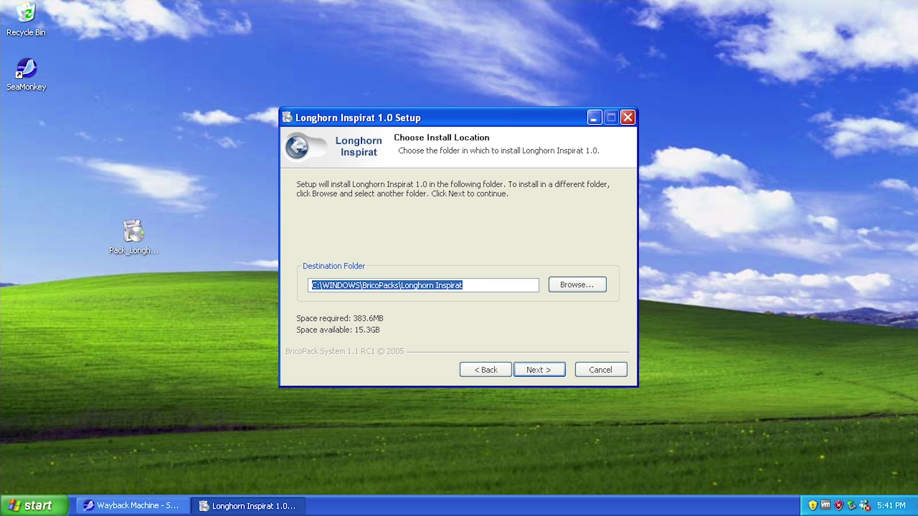
# Install into C:\WINDOWS\BricoPacks\Longhorn Inspirat and finish setup with 'Reboot now' selected.
pyautogui.click(529, 369)
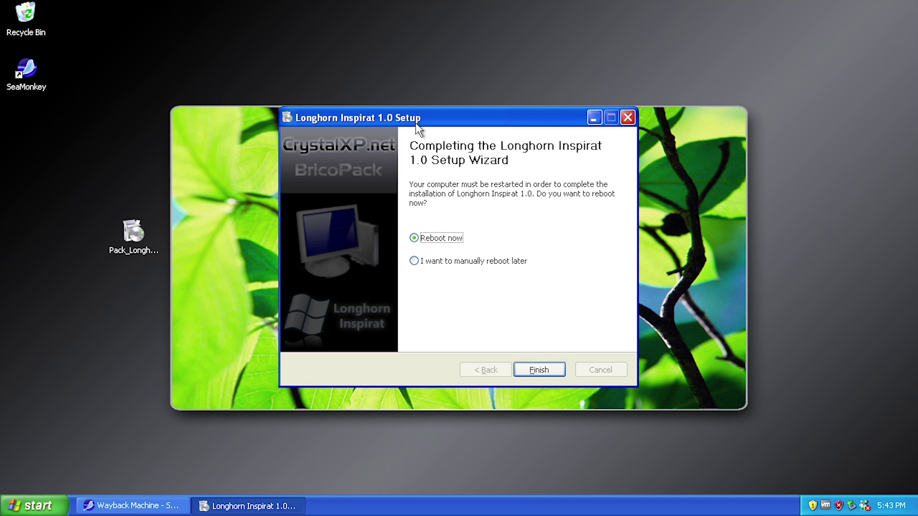
pyautogui.moveTo(416, 124)
pyautogui.mouseDown()
pyautogui.moveTo(425, 383)
pyautogui.moveTo(433, 165)
pyautogui.moveTo(407, 135)
pyautogui.mouseUp()
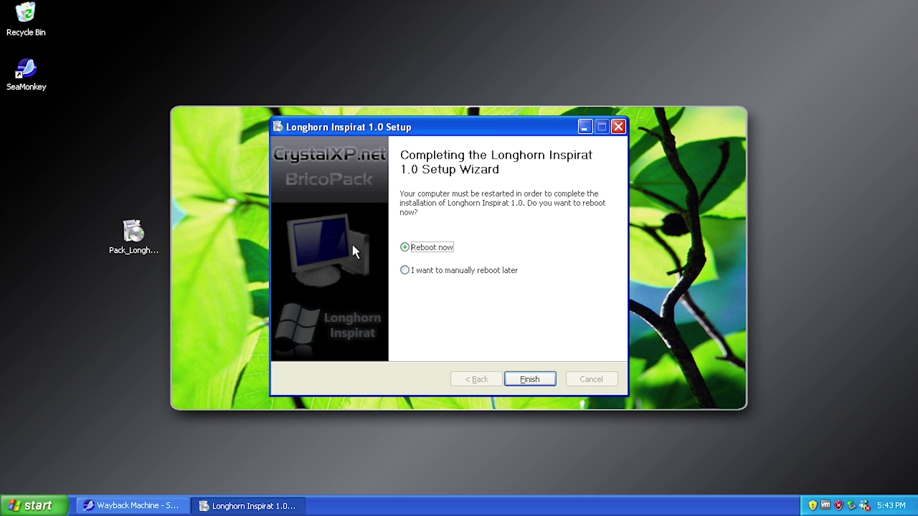
pyautogui.click(546, 378)
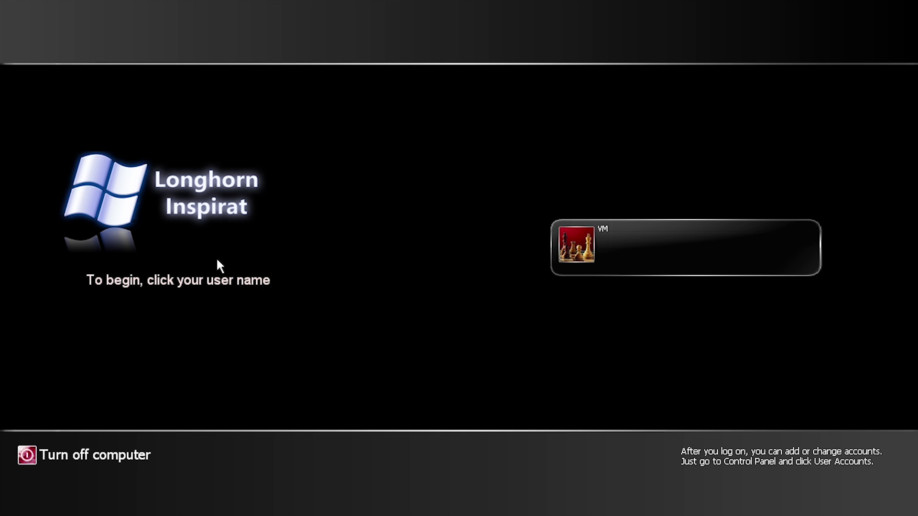
# Log on via the single user tile on the Longhorn Inspirat welcome screen.
pyautogui.click(595, 251)
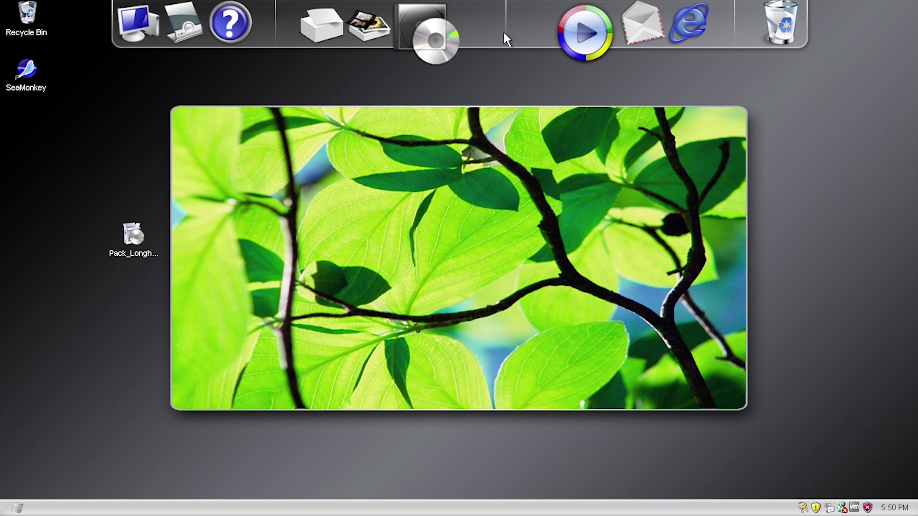
# Close the Media Player setup and replace its dock icon with a SeaMonkey shortcut.
pyautogui.click(561, 50)
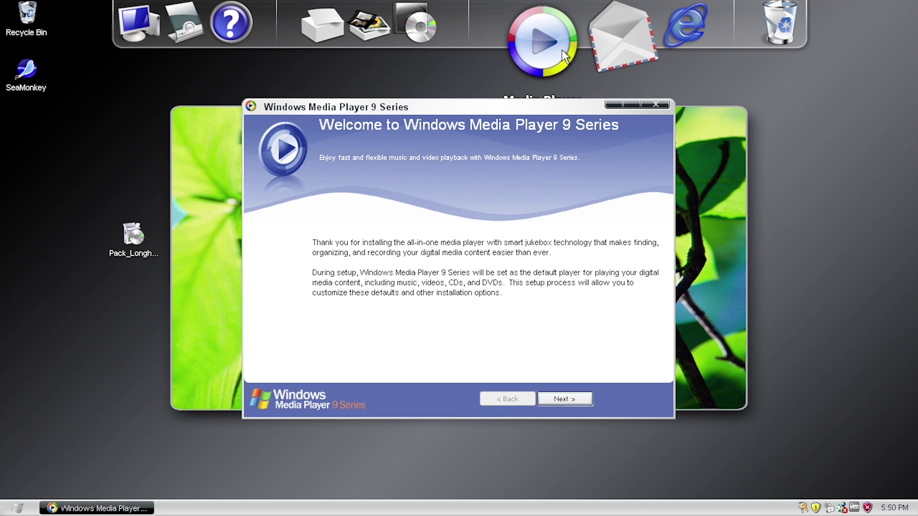
pyautogui.click(652, 105)
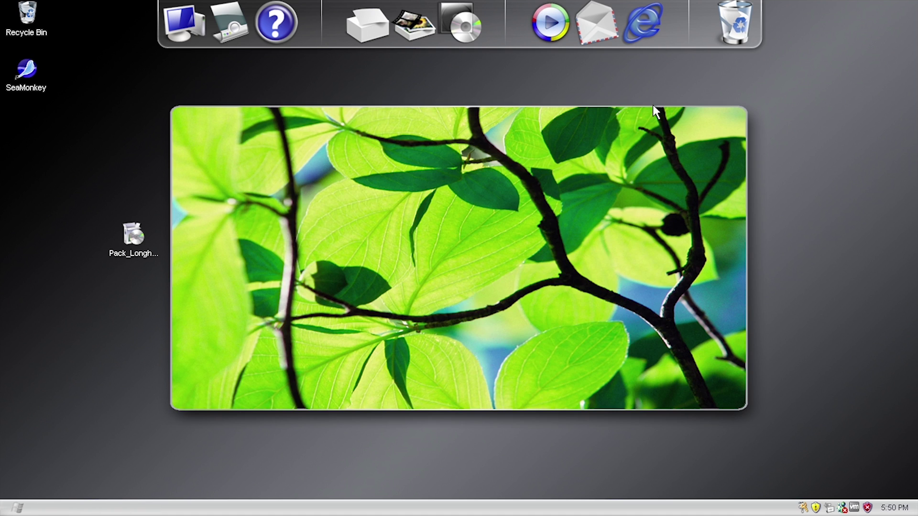
pyautogui.moveTo(565, 35); pyautogui.dragTo(538, 194)
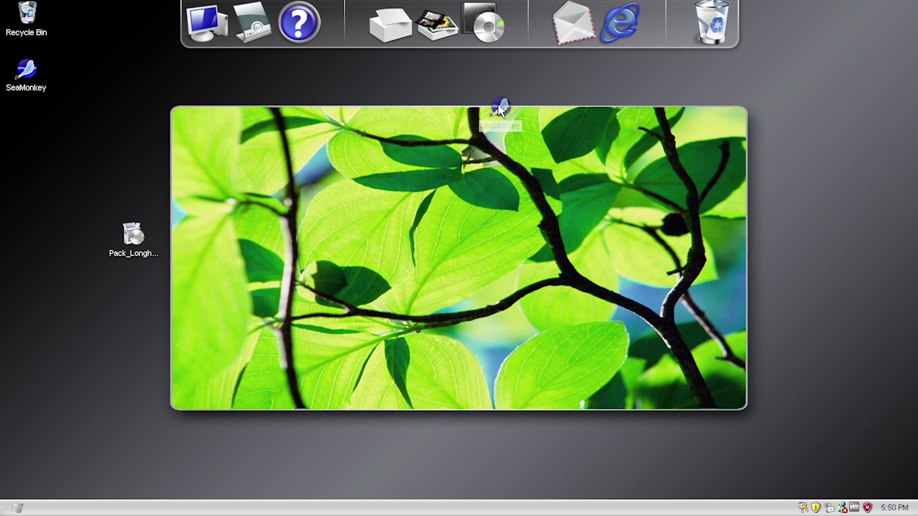
pyautogui.moveTo(497, 104); pyautogui.dragTo(507, 30)
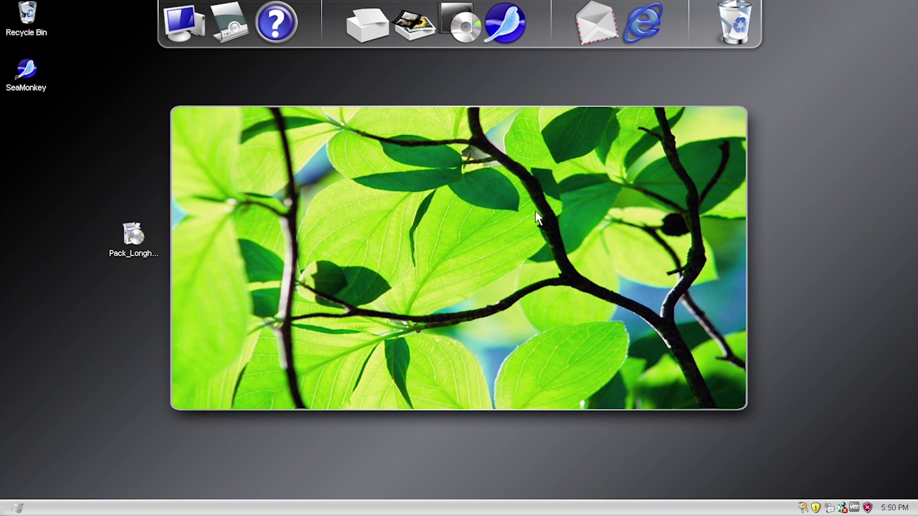
# Open the Recycle Bin listing two SeaMonkey installers, reposition it, then close it.
pyautogui.click(733, 37)
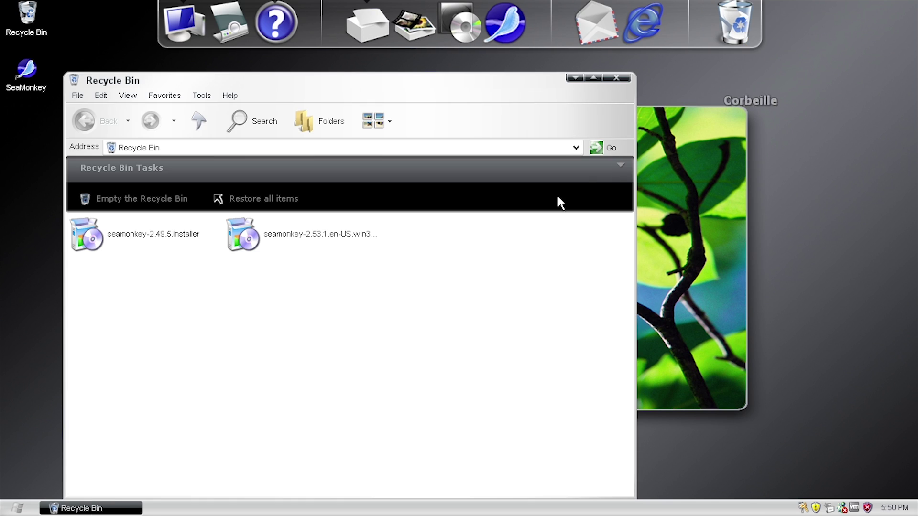
pyautogui.moveTo(338, 78); pyautogui.dragTo(427, 115)
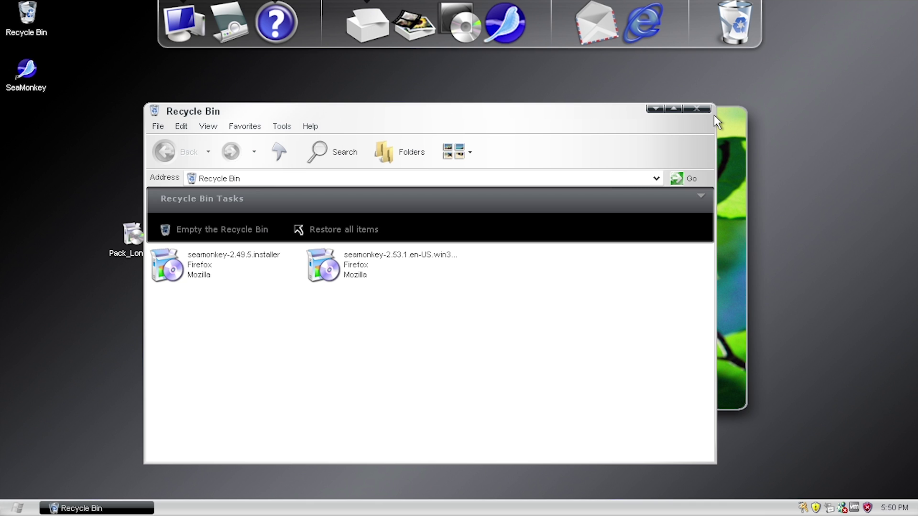
pyautogui.moveTo(473, 110); pyautogui.dragTo(512, 104)
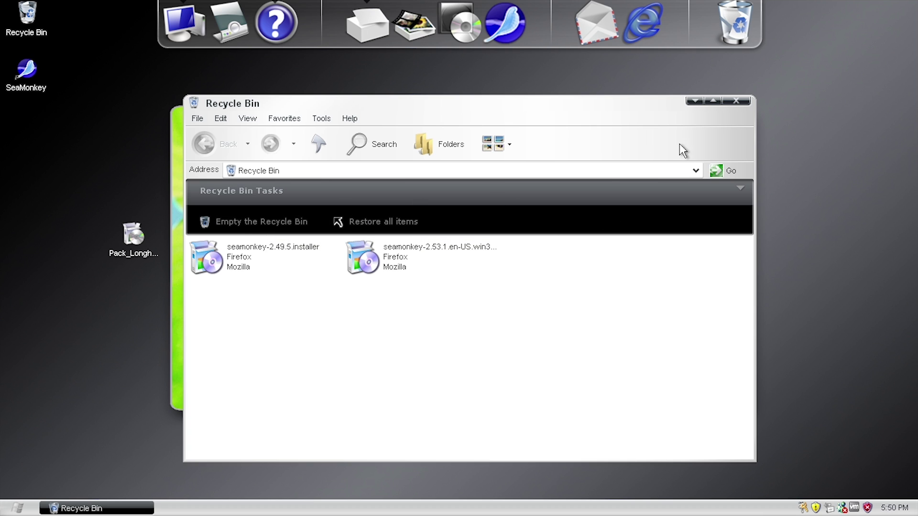
pyautogui.click(737, 103)
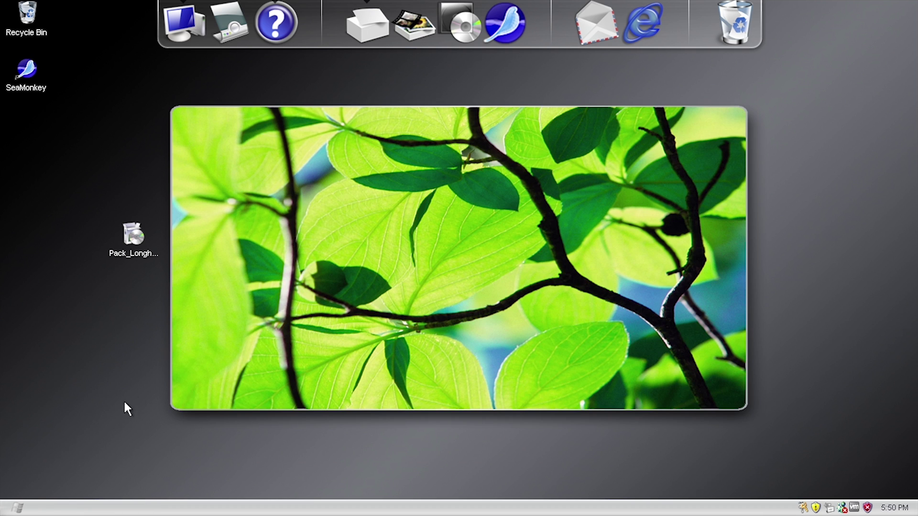
# Open My Computer from the dock and reposition its window.
pyautogui.click(183, 24)
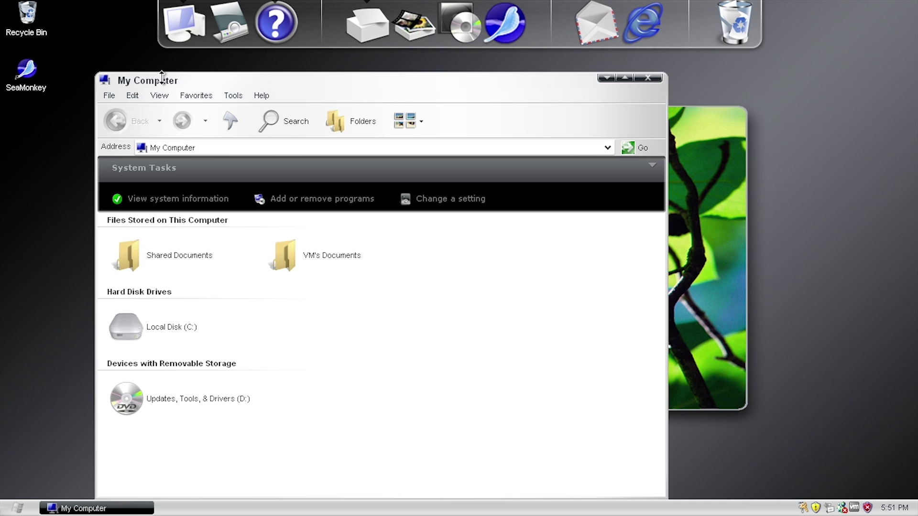
pyautogui.moveTo(184, 81); pyautogui.dragTo(258, 103)
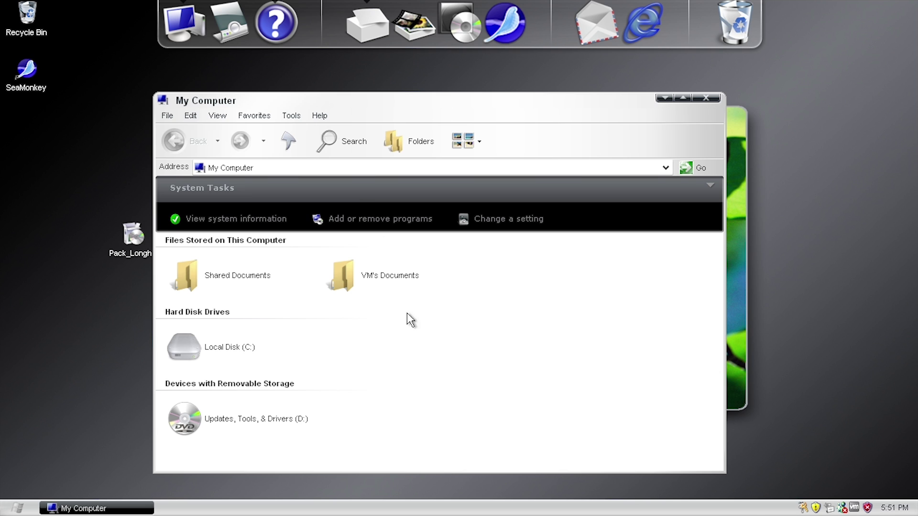
pyautogui.moveTo(554, 462); pyautogui.dragTo(541, 444)
# Open Local Disk (C:), show its hidden contents, go back, and reopen the drive.
pyautogui.doubleClick(179, 343)
pyautogui.click(212, 312)
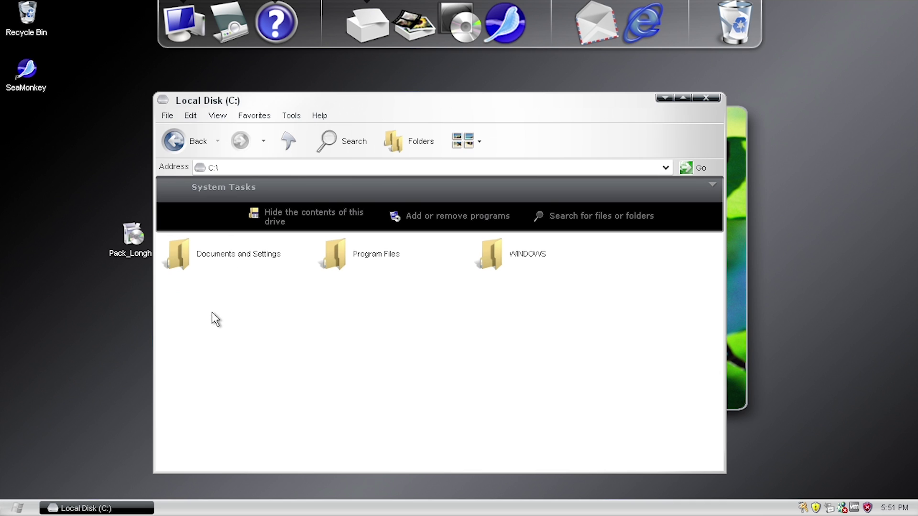
pyautogui.click(168, 142)
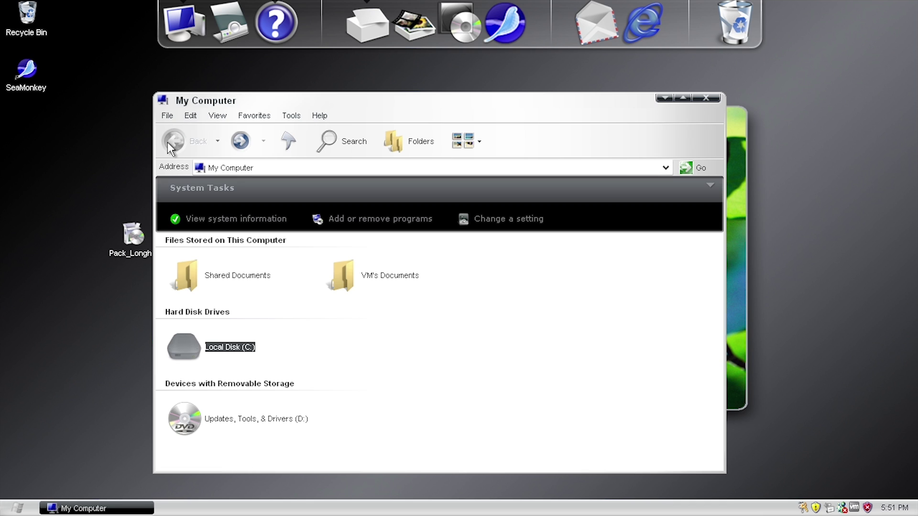
pyautogui.click(345, 366)
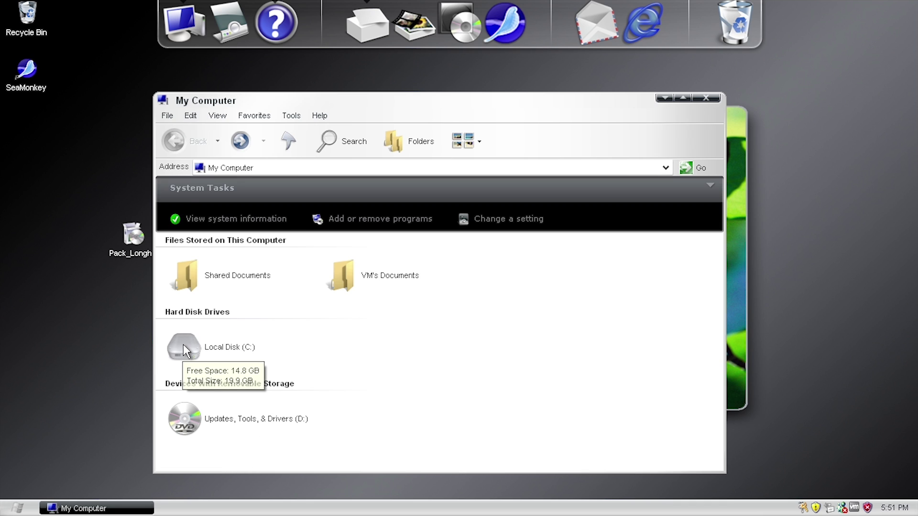
pyautogui.doubleClick(185, 345)
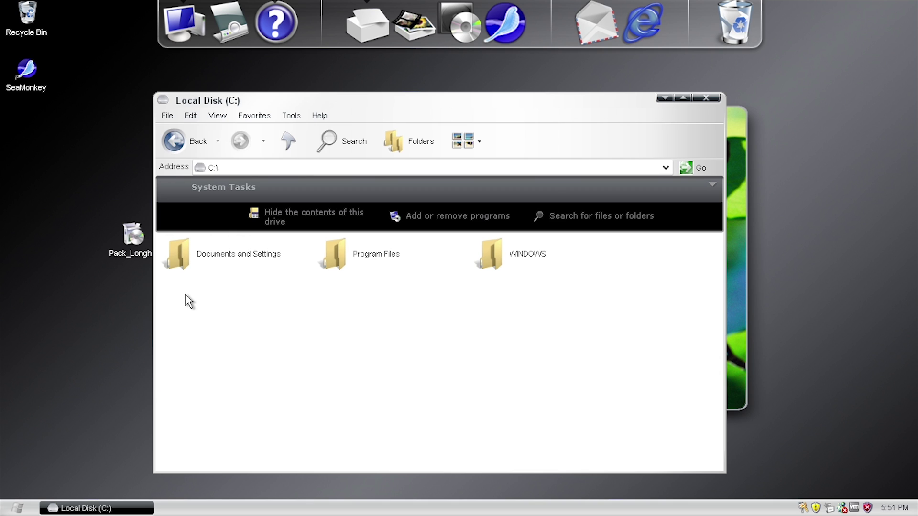
pyautogui.moveTo(183, 258)
# Open the WINDOWS folder and show its hidden contents.
pyautogui.doubleClick(489, 256)
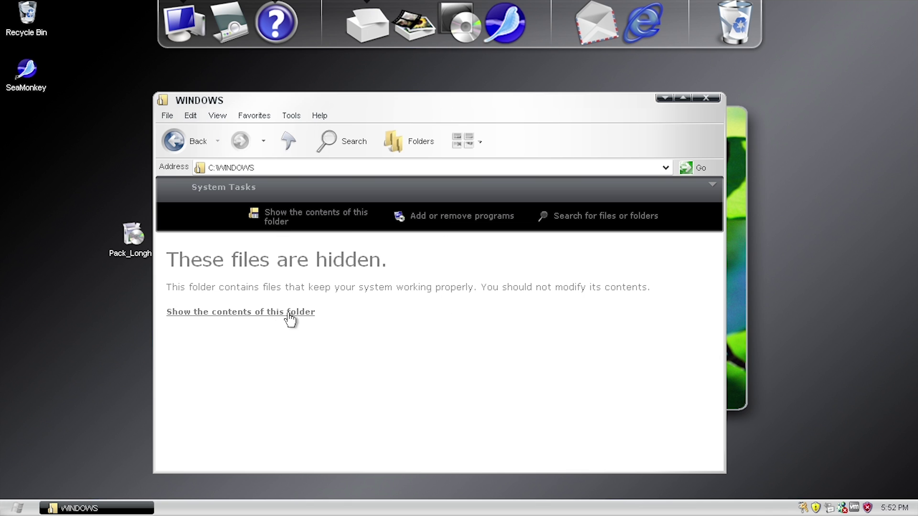
pyautogui.click(187, 313)
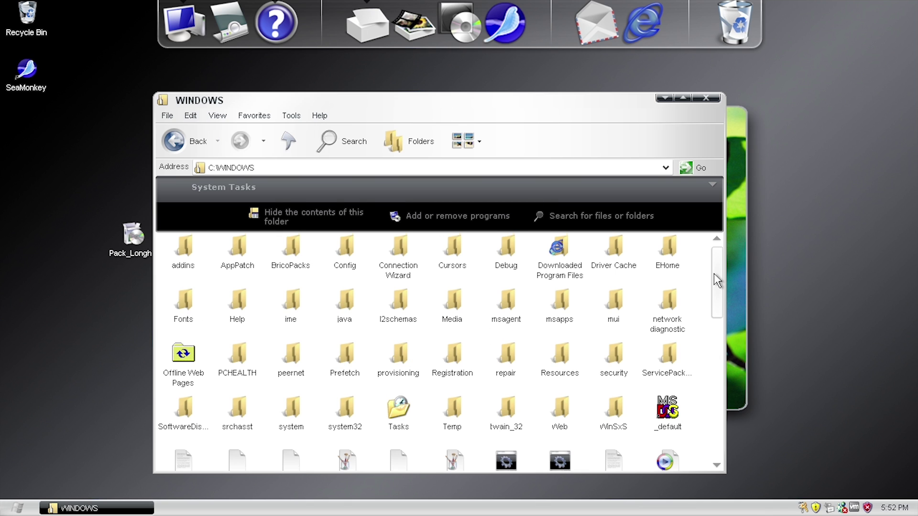
pyautogui.moveTo(714, 273); pyautogui.dragTo(719, 320)
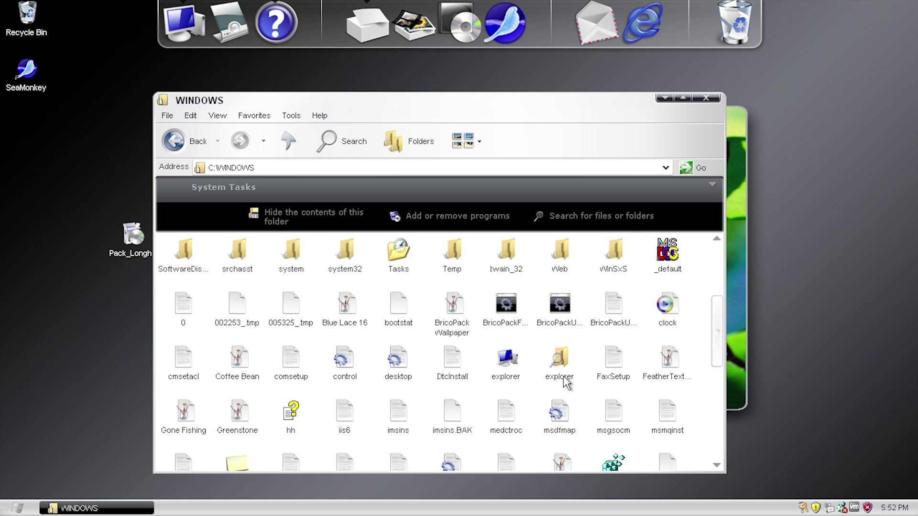
# Browse the C:\WINDOWS files, including BricoPacks and system32, and nudge the window right.
pyautogui.moveTo(483, 342); pyautogui.dragTo(529, 389)
pyautogui.click(497, 365)
pyautogui.moveTo(717, 336); pyautogui.dragTo(716, 359)
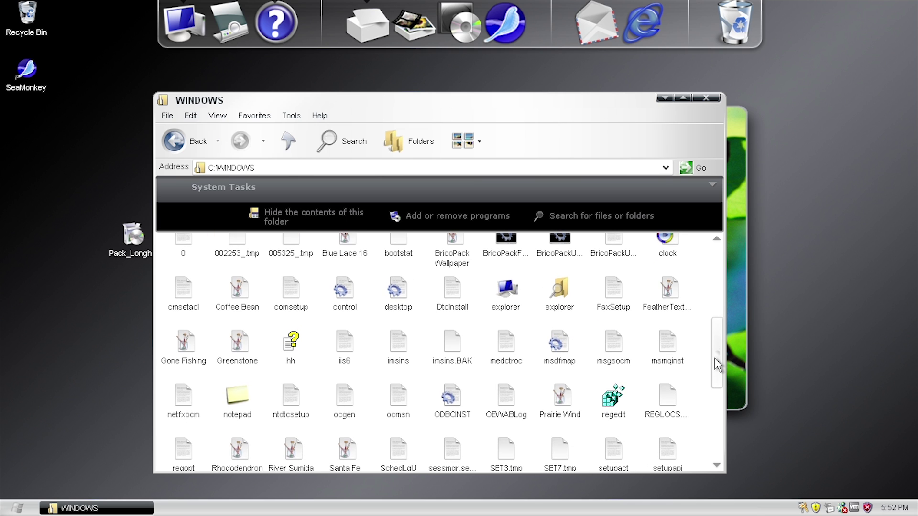
pyautogui.moveTo(716, 358); pyautogui.dragTo(641, 358)
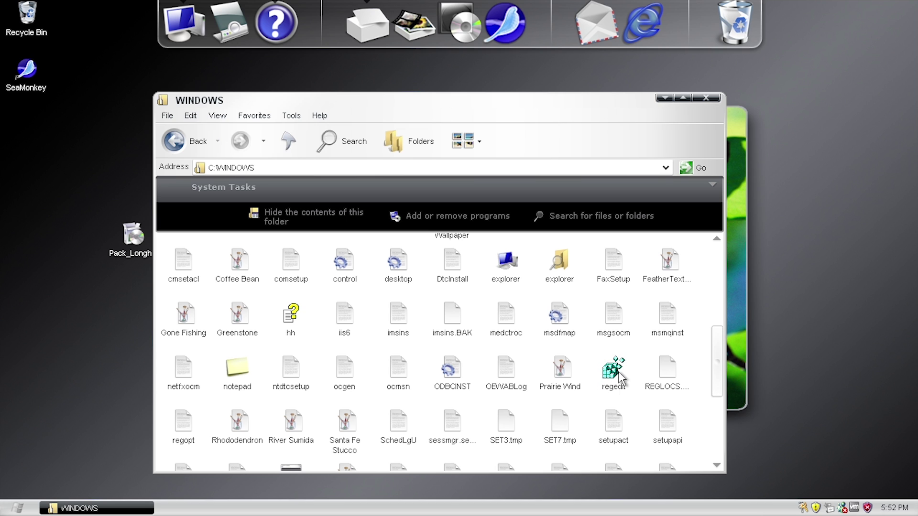
pyautogui.moveTo(718, 387); pyautogui.dragTo(722, 299)
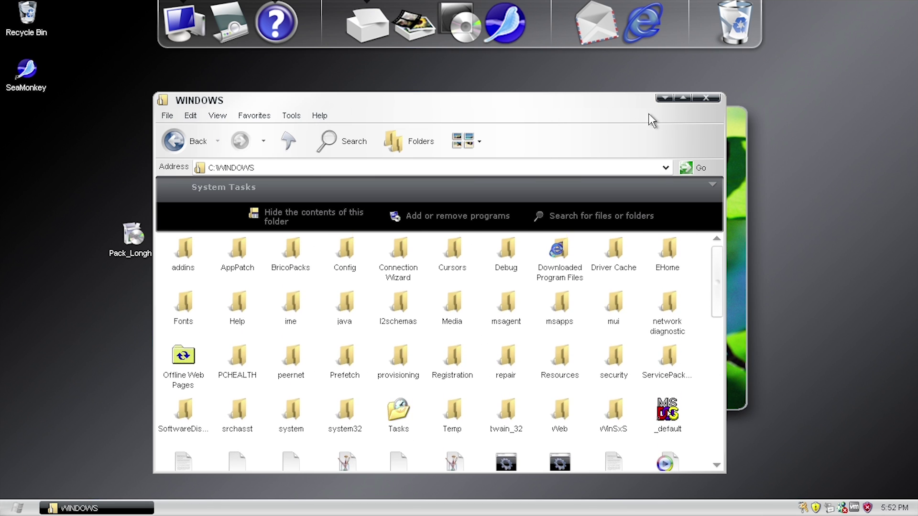
pyautogui.moveTo(593, 104); pyautogui.dragTo(611, 99)
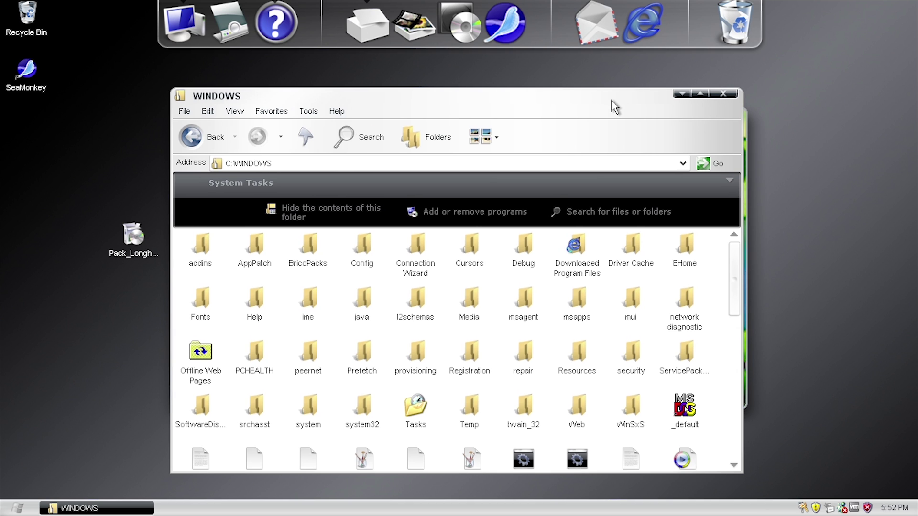
# Open Control Panel from the Start menu and move its window up and right.
pyautogui.click(17, 508)
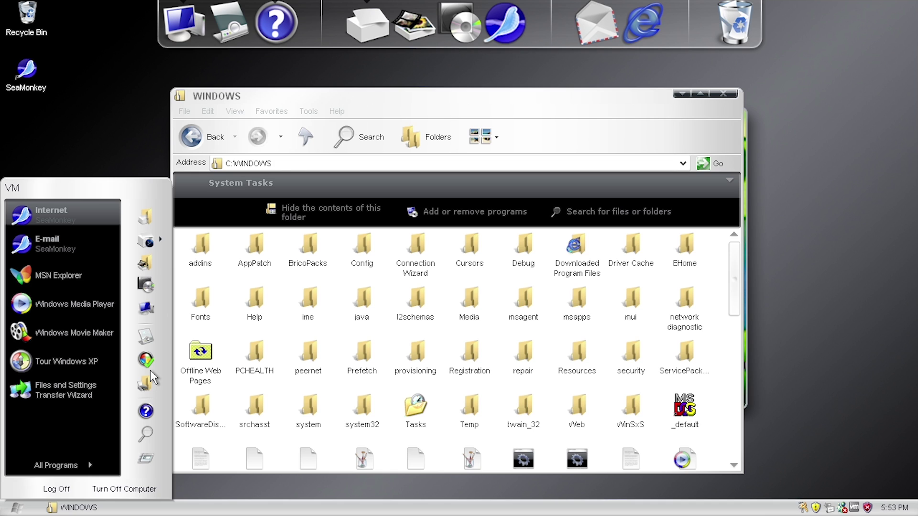
pyautogui.click(147, 335)
pyautogui.moveTo(258, 89); pyautogui.dragTo(307, 66)
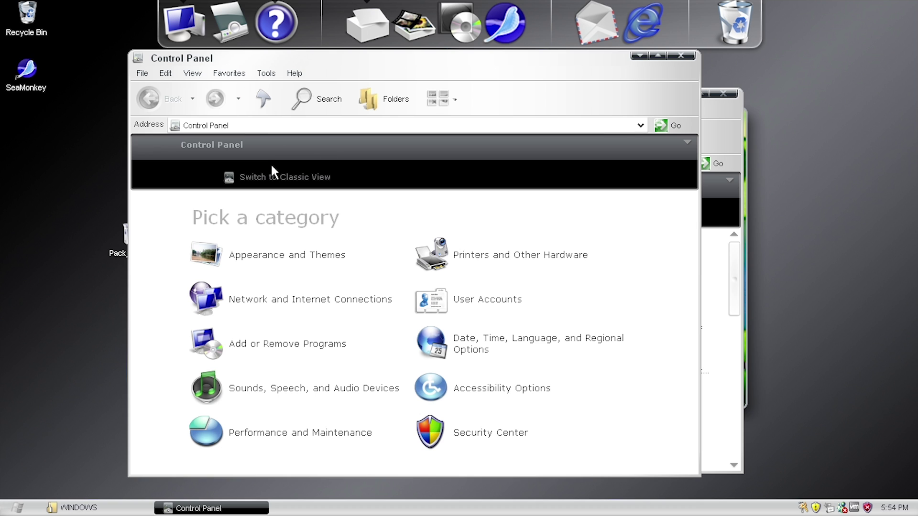
# Move Control Panel aside and bring the Documents and Settings window to the front.
pyautogui.moveTo(330, 70); pyautogui.dragTo(577, 150)
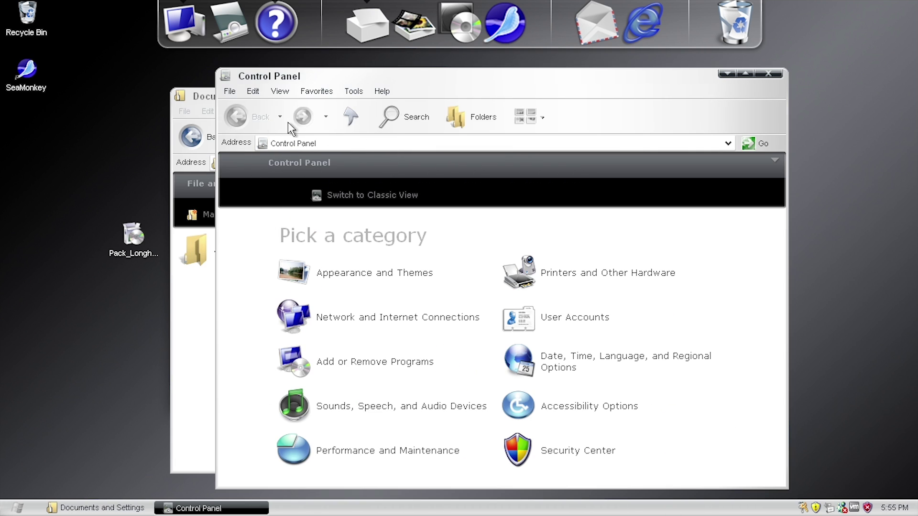
pyautogui.moveTo(285, 82); pyautogui.dragTo(428, 141)
pyautogui.click(260, 99)
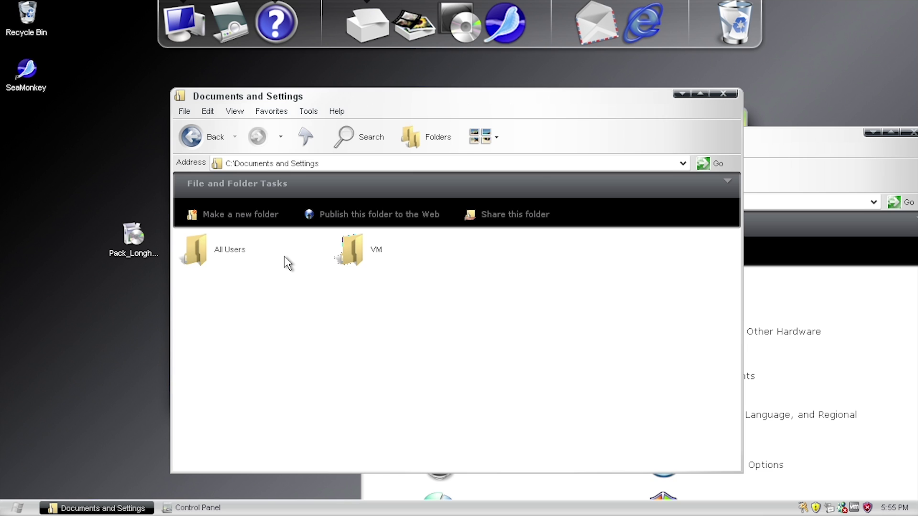
# Browse into All Users and back to Documents and Settings, then bring Control Panel forward.
pyautogui.doubleClick(233, 255)
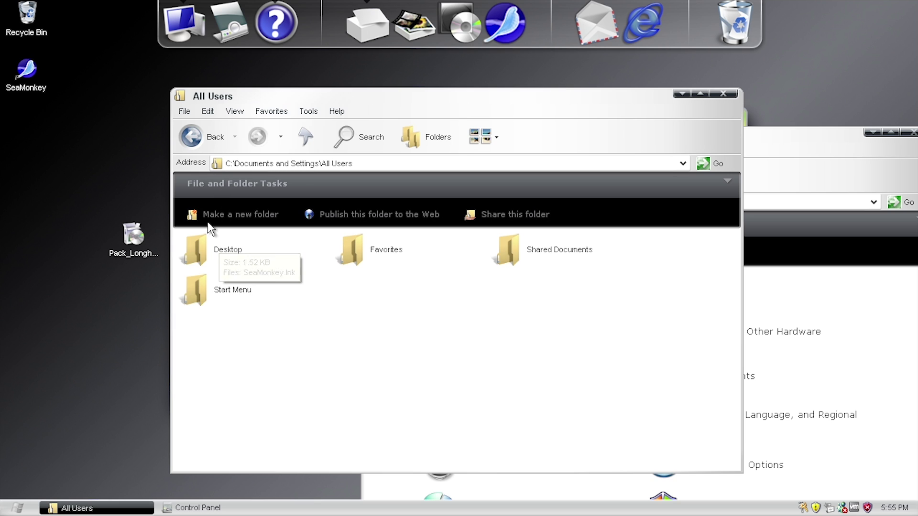
pyautogui.click(193, 137)
pyautogui.doubleClick(223, 257)
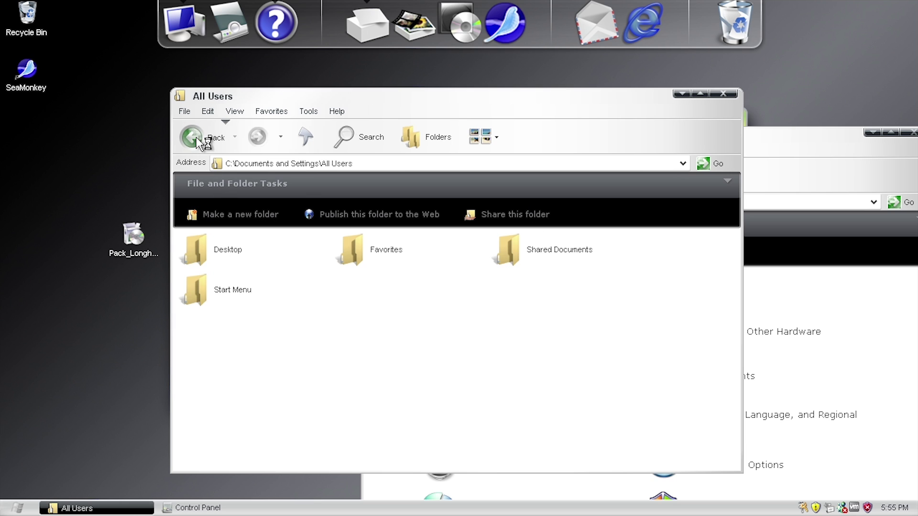
pyautogui.click(192, 138)
pyautogui.click(350, 297)
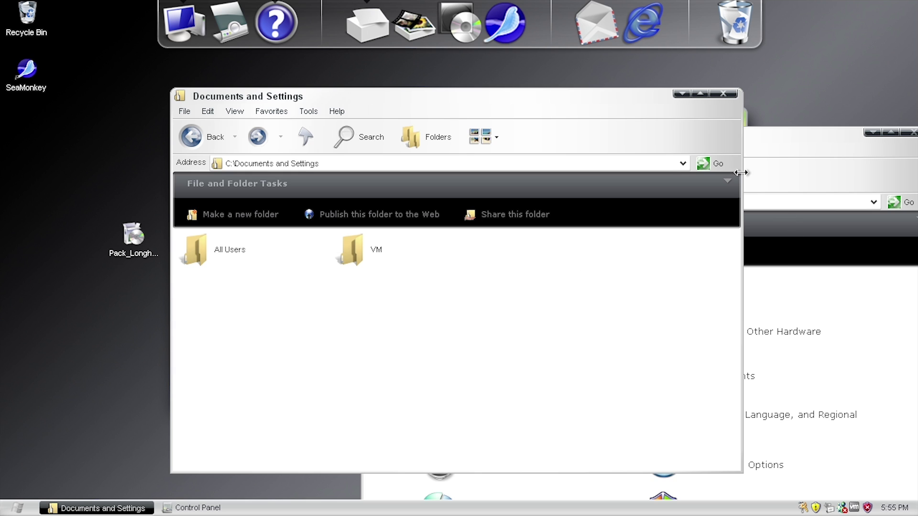
pyautogui.moveTo(789, 136); pyautogui.dragTo(578, 64)
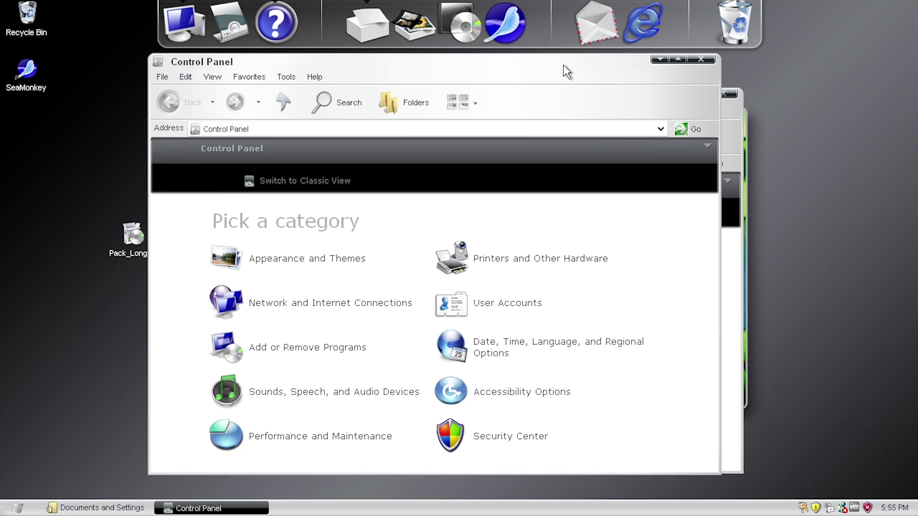
# Switch Control Panel views and browse the Performance and Maintenance category before returning.
pyautogui.click(302, 182)
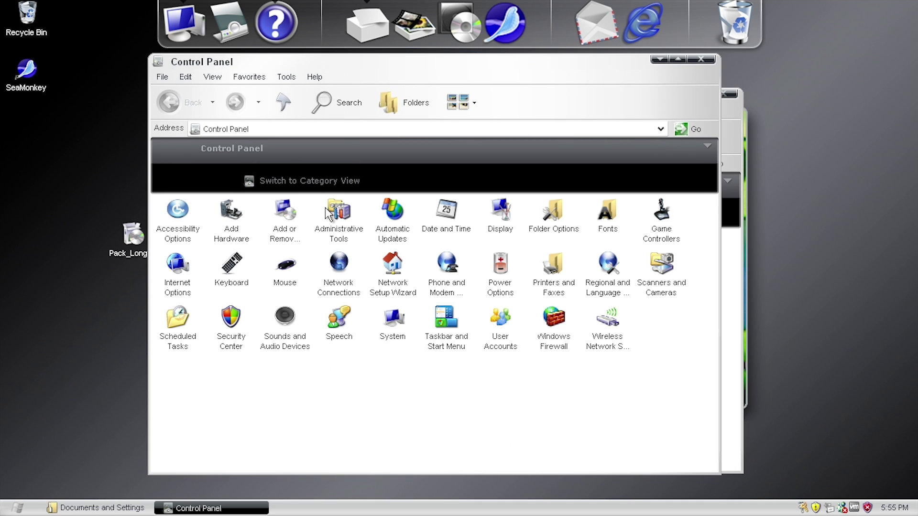
pyautogui.click(276, 186)
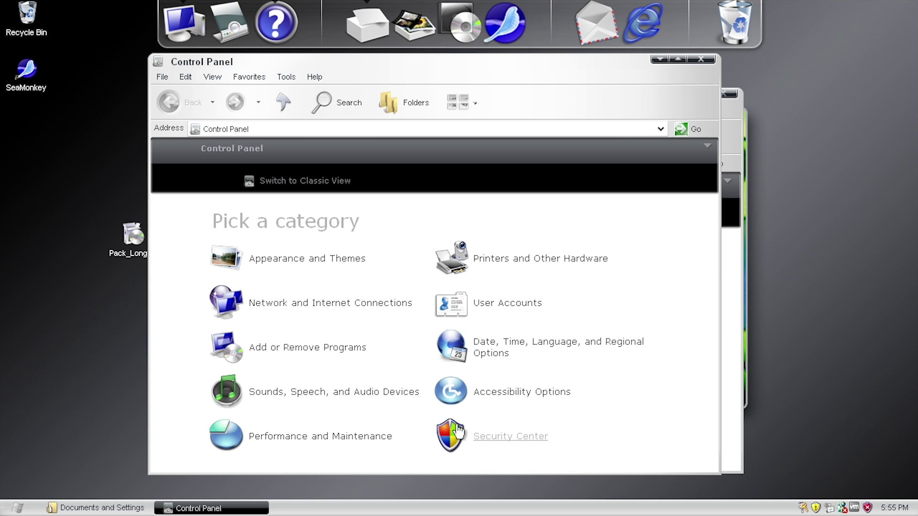
pyautogui.click(327, 435)
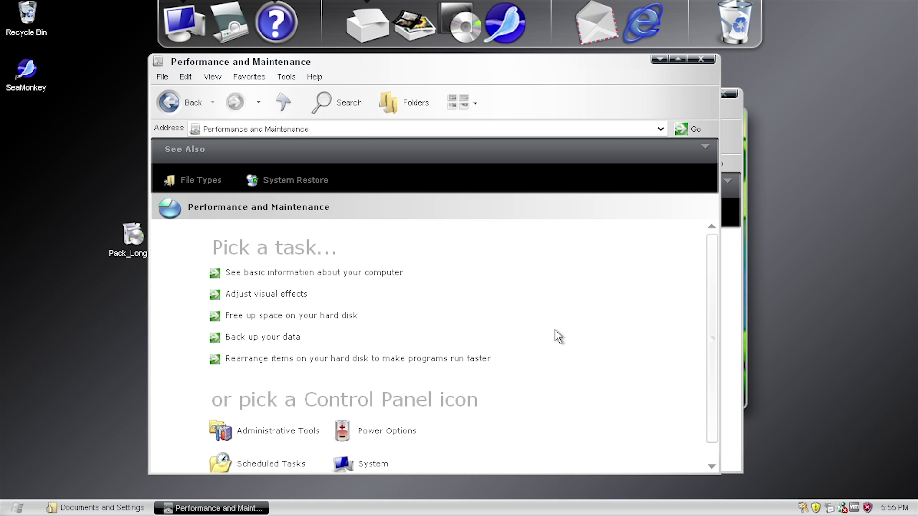
pyautogui.scroll(-1, 649, 348)
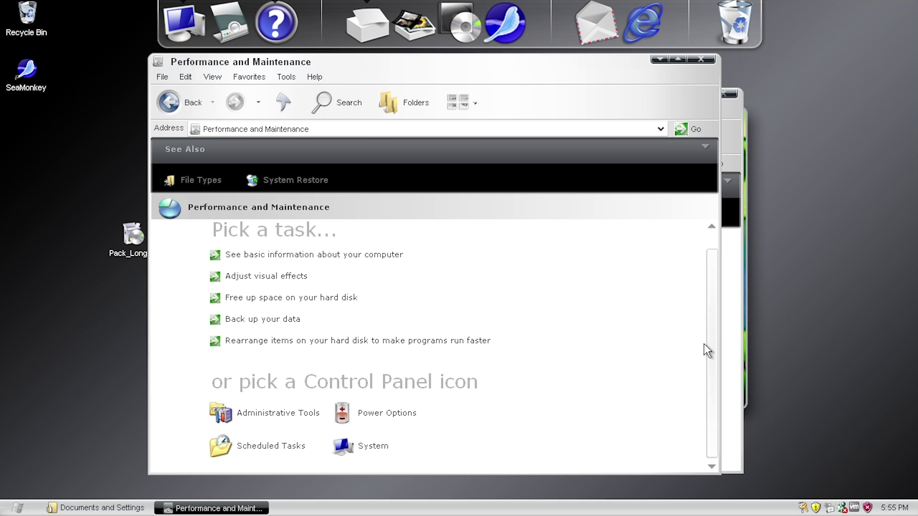
pyautogui.click(169, 102)
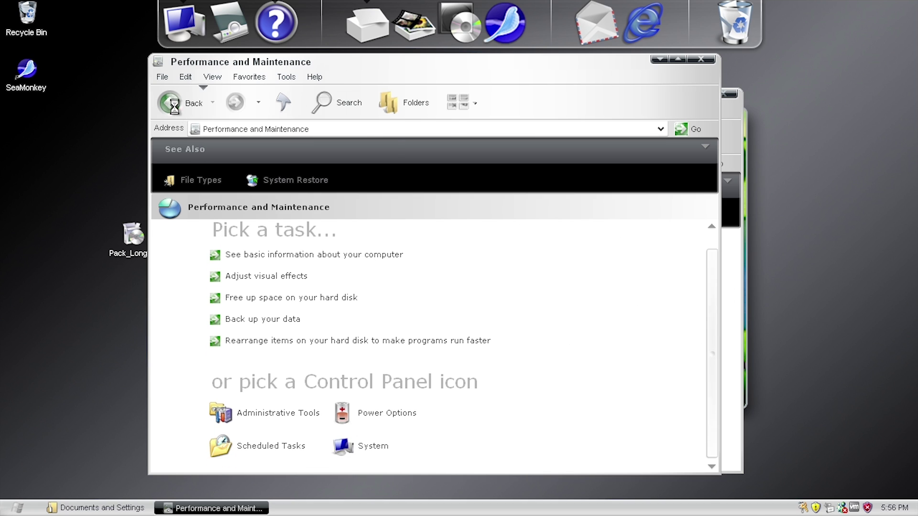
# In Classic View, select a few items, then open System Properties from the System icon.
pyautogui.click(289, 182)
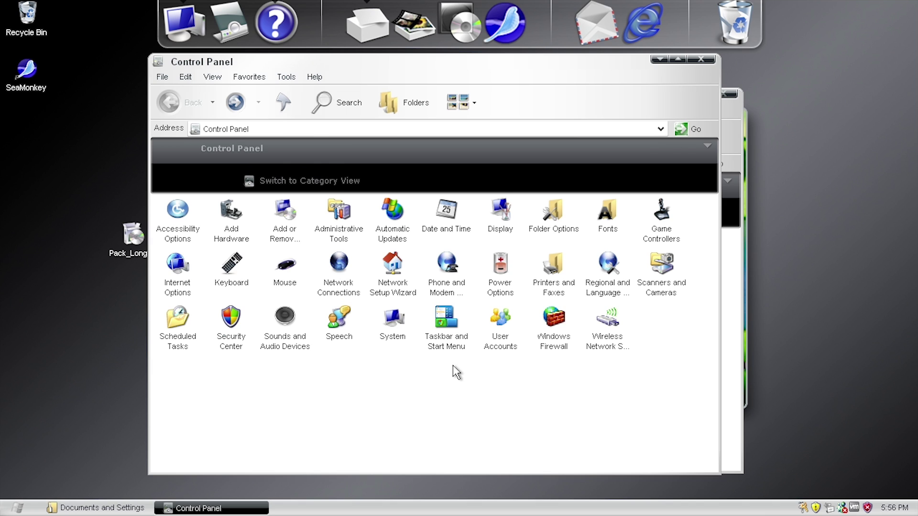
pyautogui.click(447, 330)
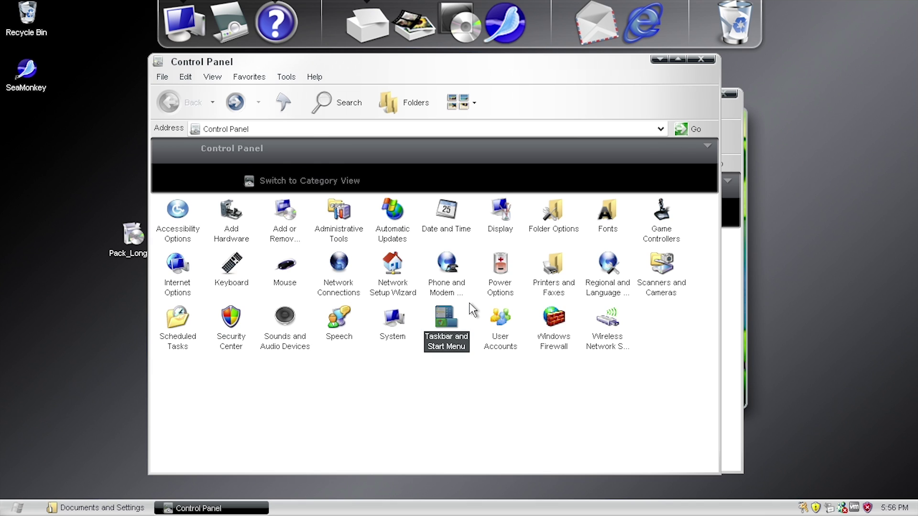
pyautogui.click(335, 333)
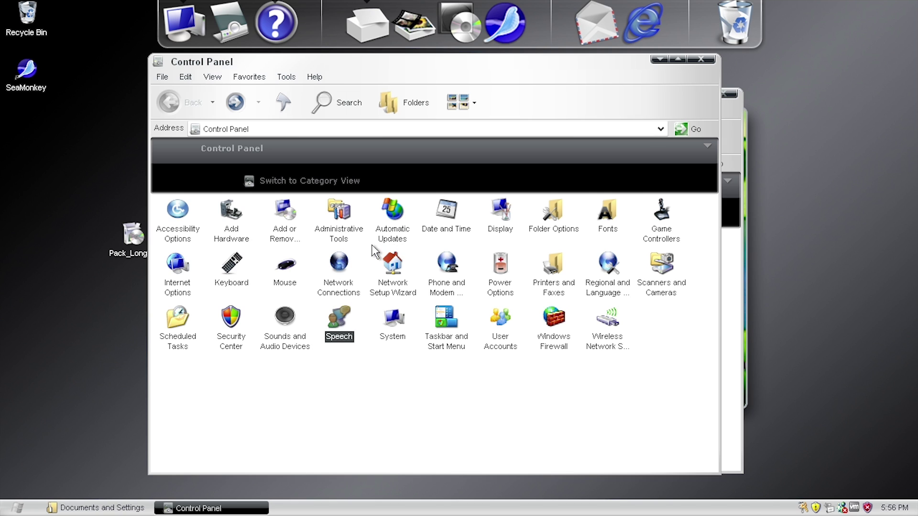
pyautogui.click(392, 215)
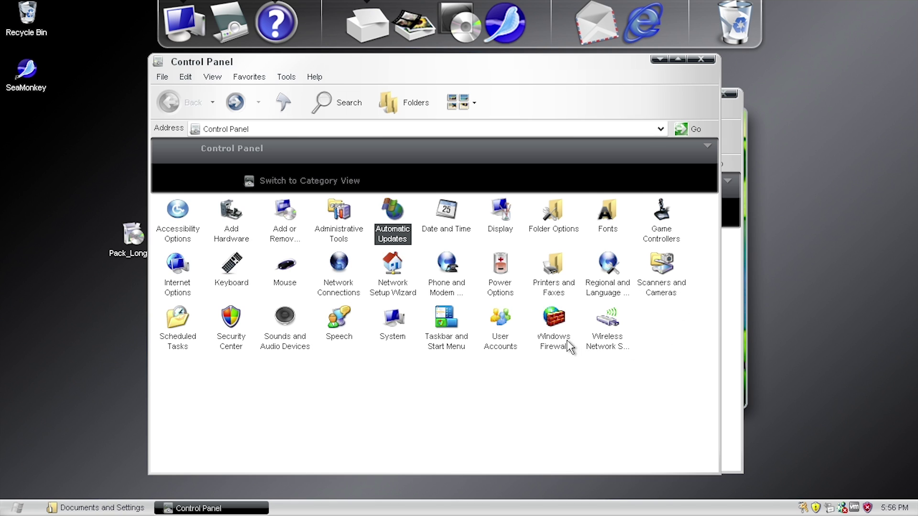
pyautogui.click(467, 391)
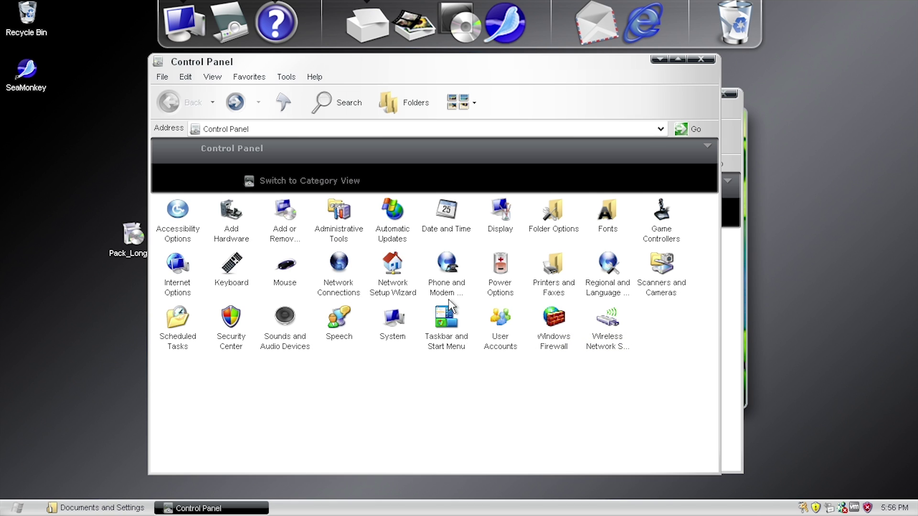
pyautogui.doubleClick(393, 319)
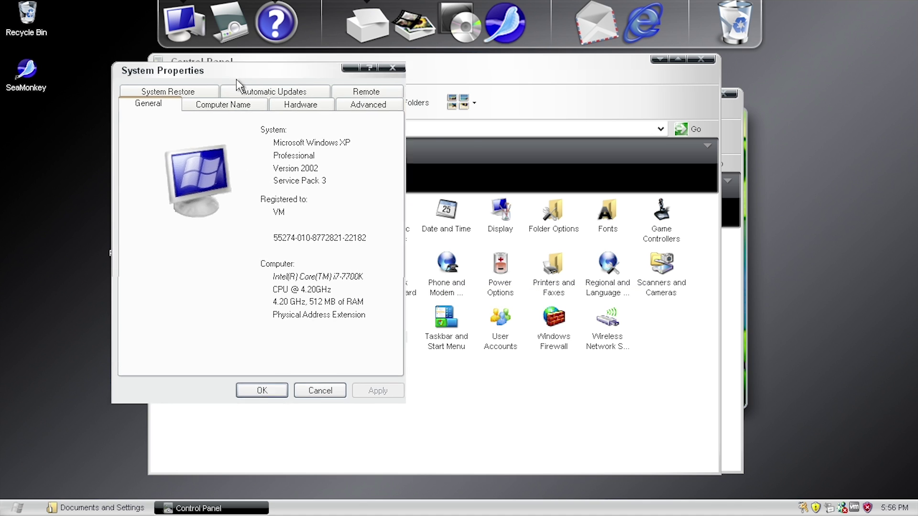
# Run winver to read build 2600 Service Pack 3, then close About Windows and System Properties.
pyautogui.moveTo(237, 80); pyautogui.dragTo(320, 115)
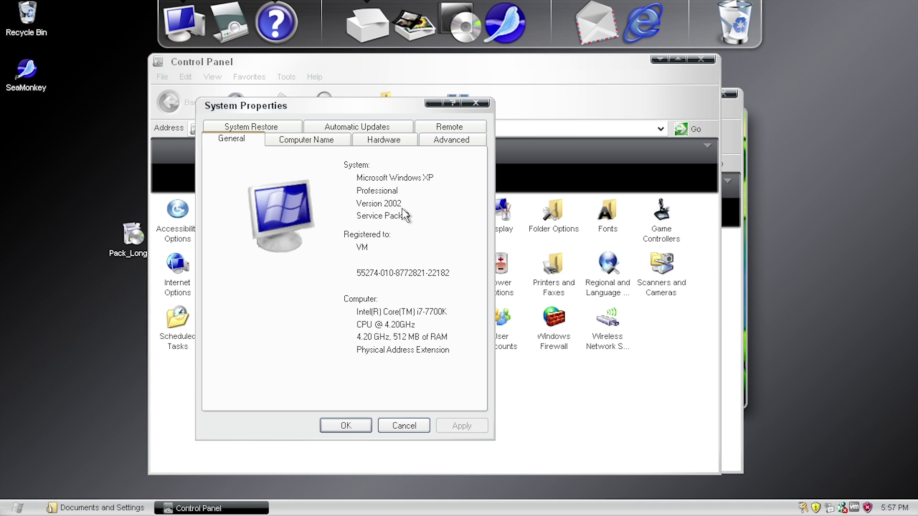
pyautogui.press('super+r')
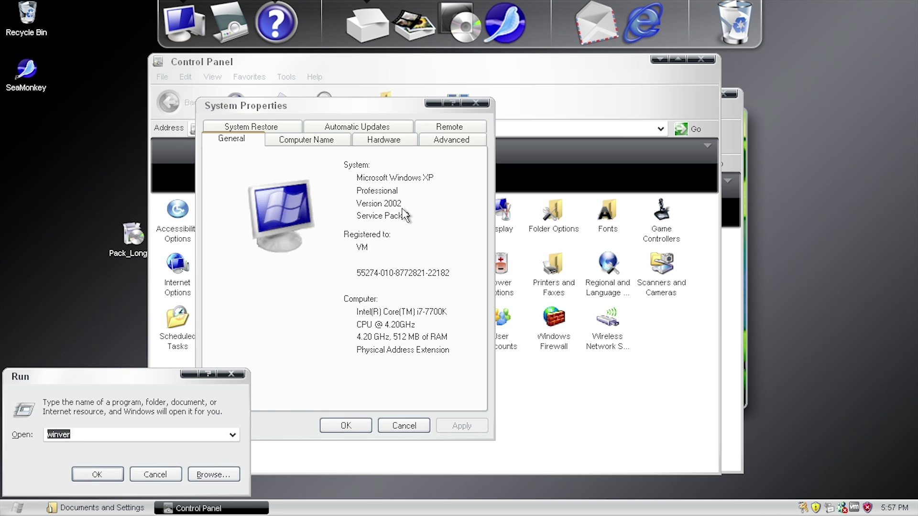
pyautogui.press('Return')
pyautogui.moveTo(119, 37); pyautogui.dragTo(420, 172)
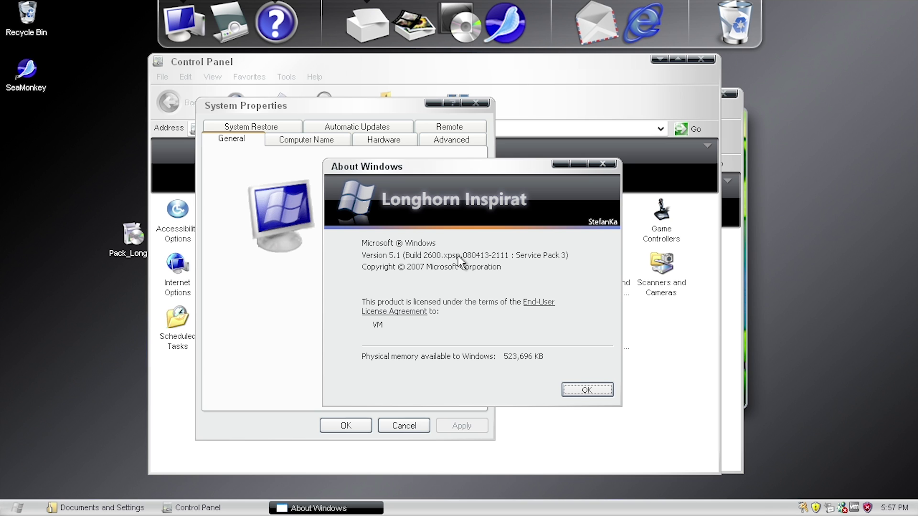
pyautogui.click(588, 390)
pyautogui.click(475, 103)
# Open Display Properties from the desktop menu and go to its Appearance tab.
pyautogui.rightClick(109, 113)
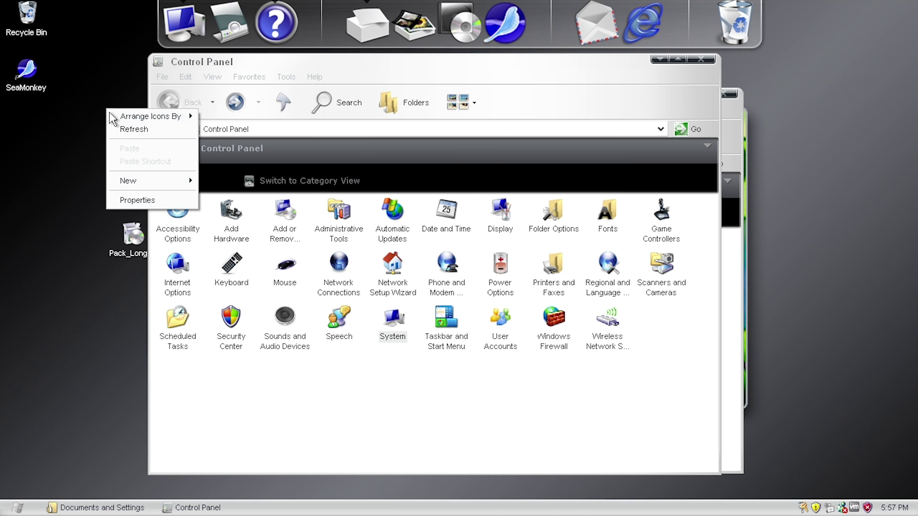
pyautogui.click(154, 199)
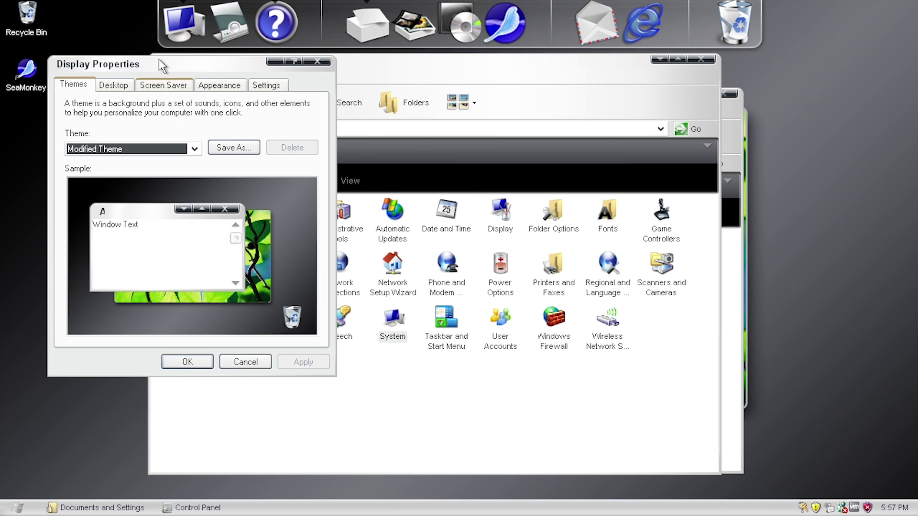
pyautogui.moveTo(151, 63); pyautogui.dragTo(206, 111)
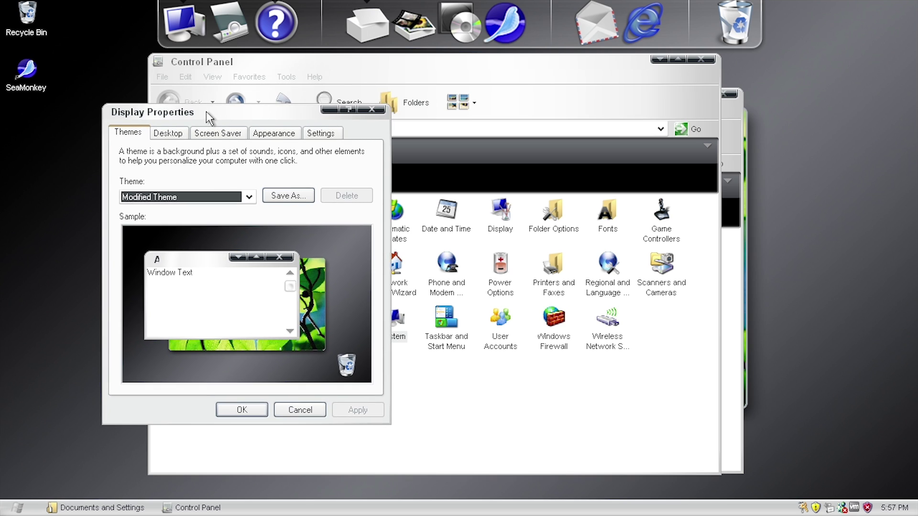
pyautogui.click(275, 136)
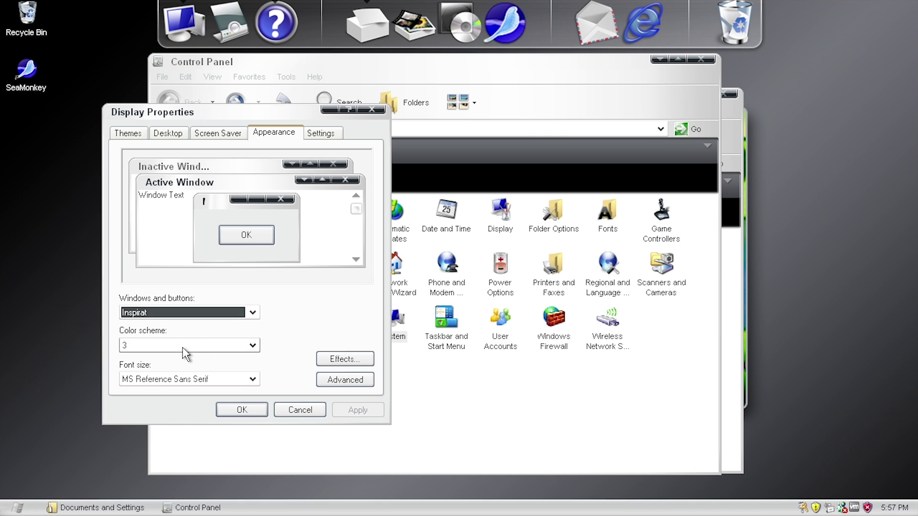
# Check the current Start menu style, then choose Inspirat colour scheme 1.
pyautogui.click(165, 346)
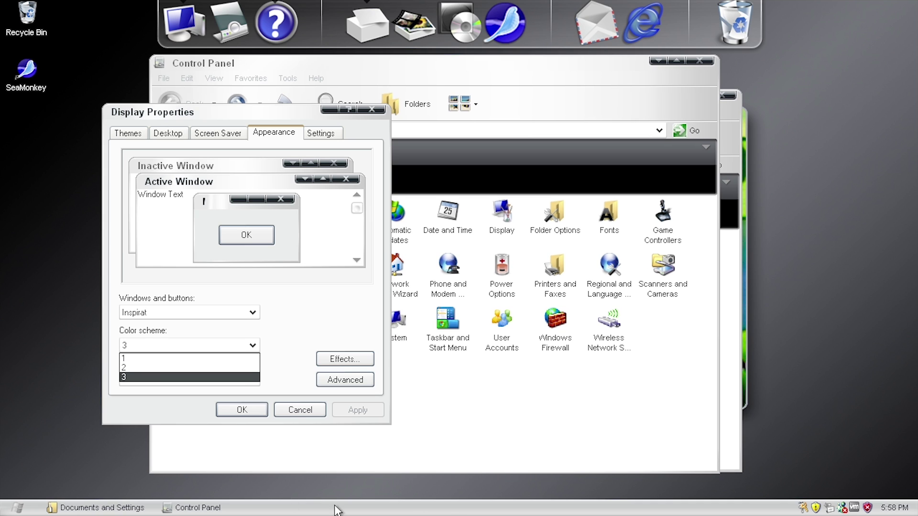
pyautogui.click(18, 509)
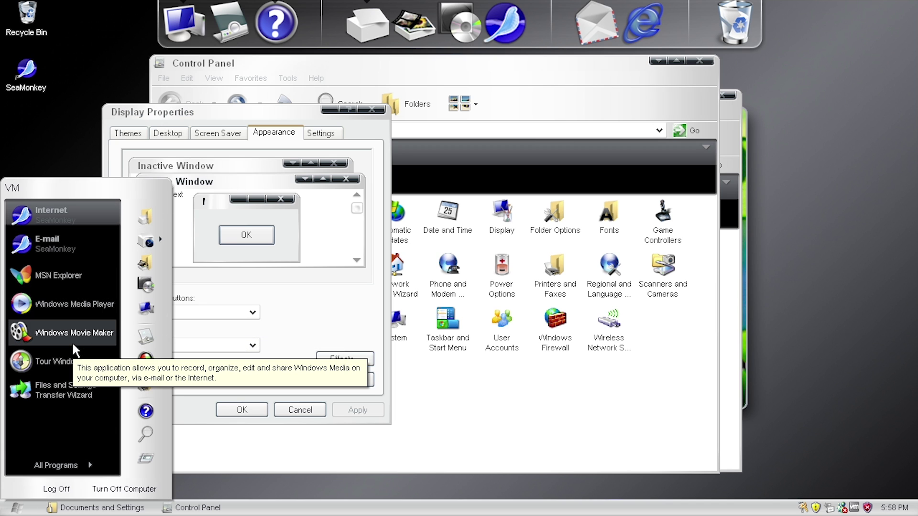
pyautogui.click(285, 320)
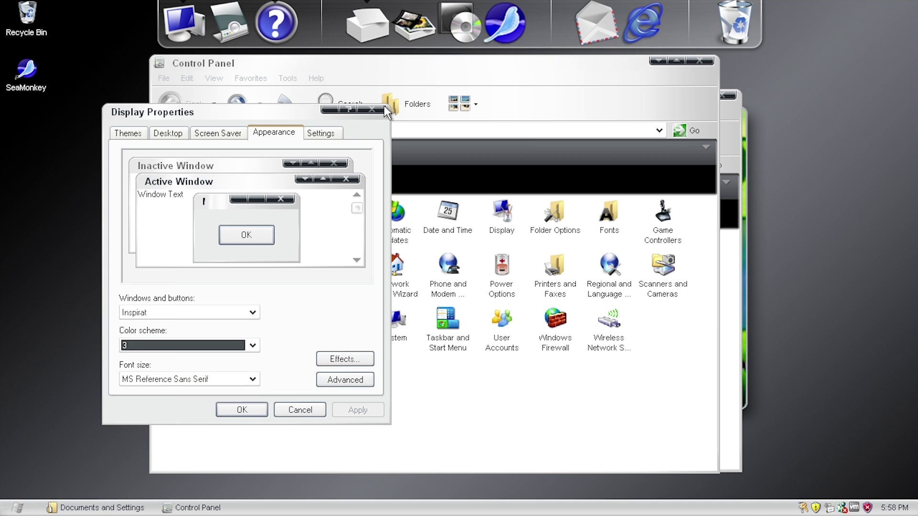
pyautogui.click(162, 346)
pyautogui.click(136, 357)
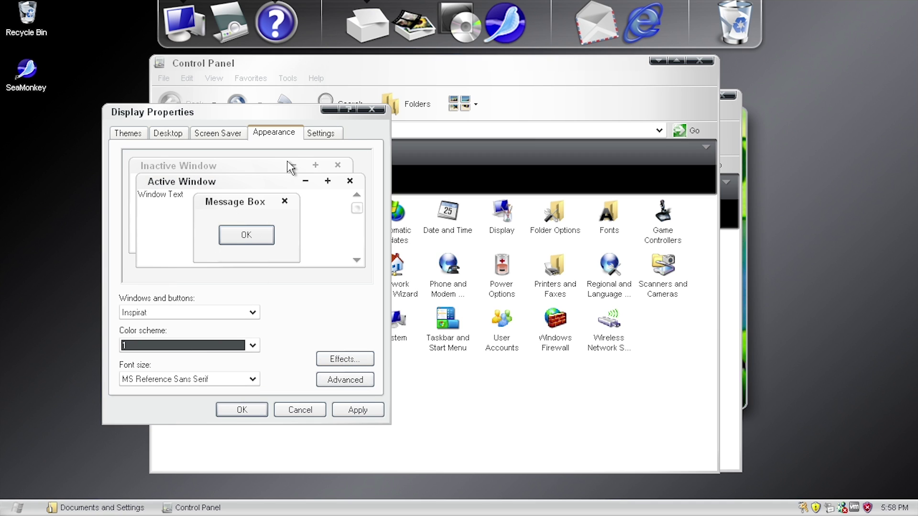
# Apply colour scheme 1 and check the Start menu's new look.
pyautogui.click(358, 411)
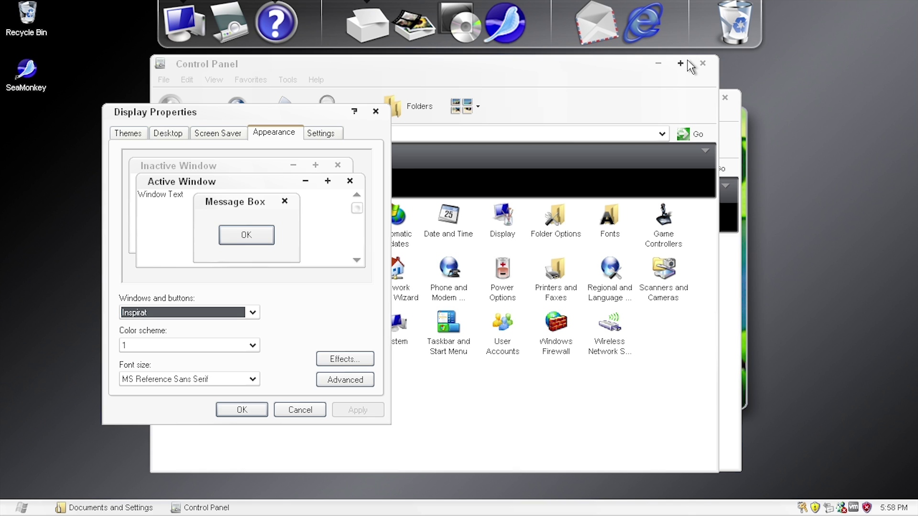
pyautogui.click(21, 509)
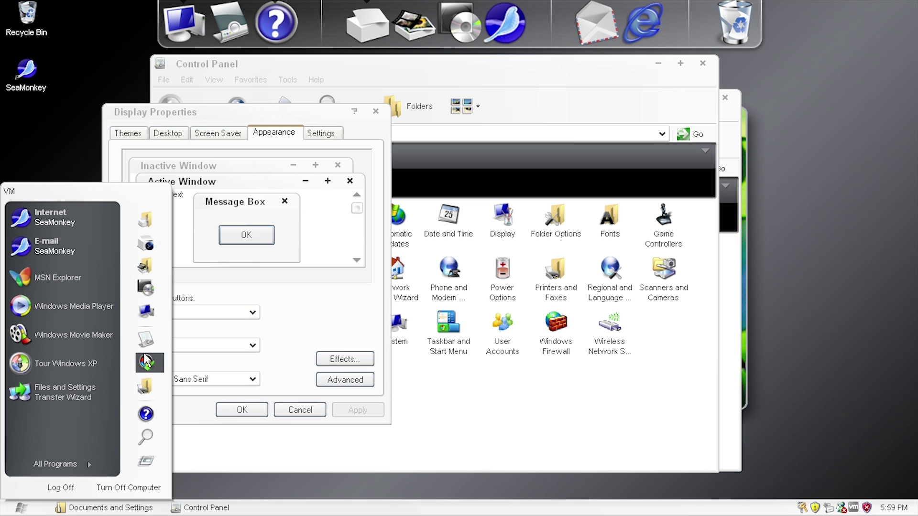
pyautogui.click(285, 312)
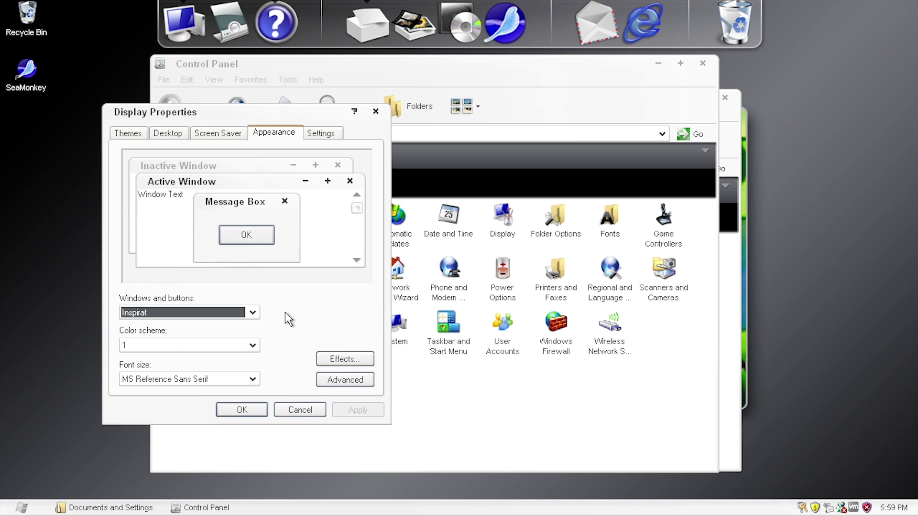
# Apply colour scheme 2 and view it in the Start menu.
pyautogui.click(237, 347)
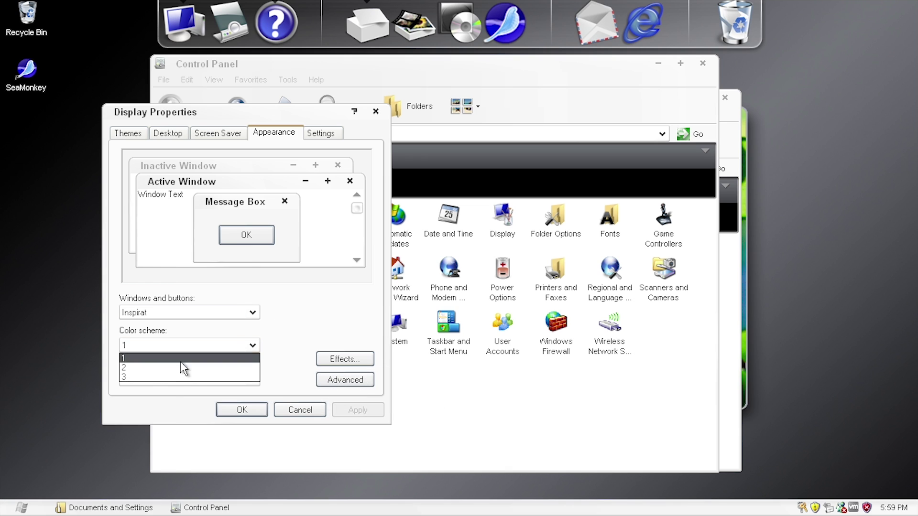
pyautogui.click(149, 369)
pyautogui.click(361, 411)
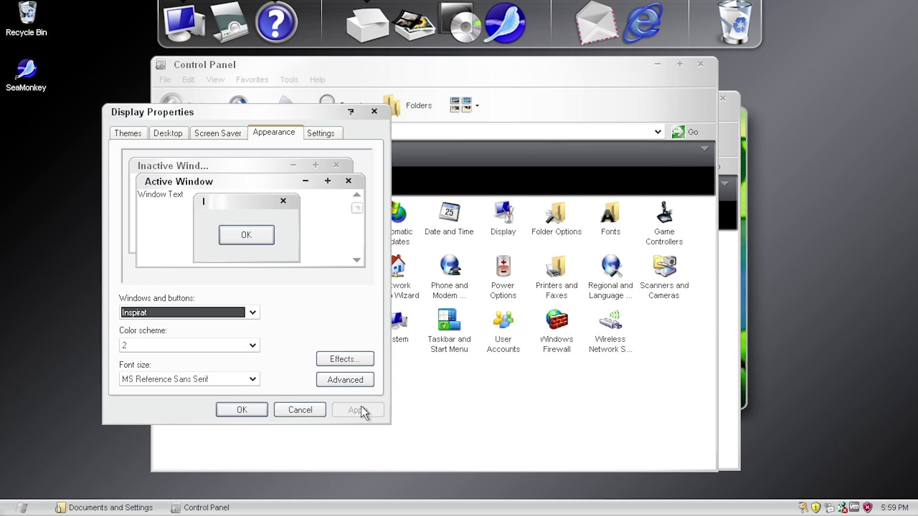
pyautogui.click(22, 508)
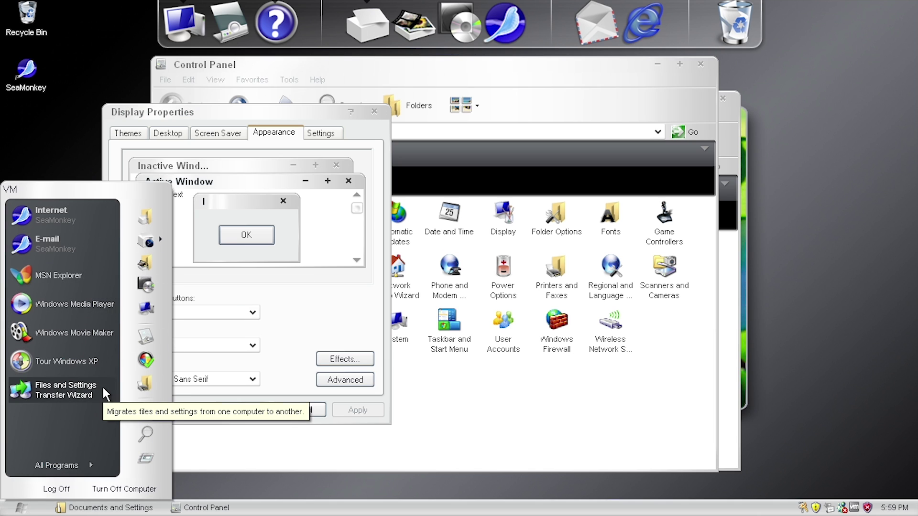
pyautogui.click(317, 326)
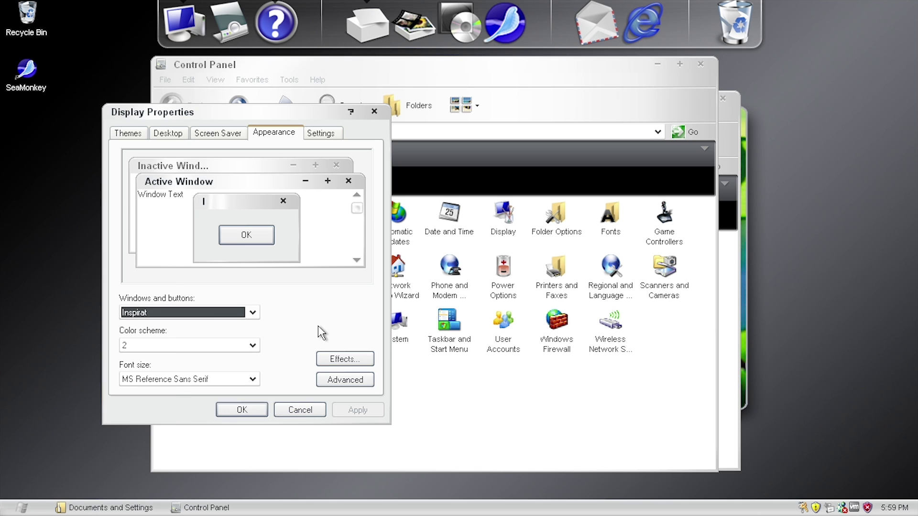
# Switch back to colour scheme 1 and apply it.
pyautogui.click(215, 351)
pyautogui.click(148, 357)
pyautogui.click(348, 408)
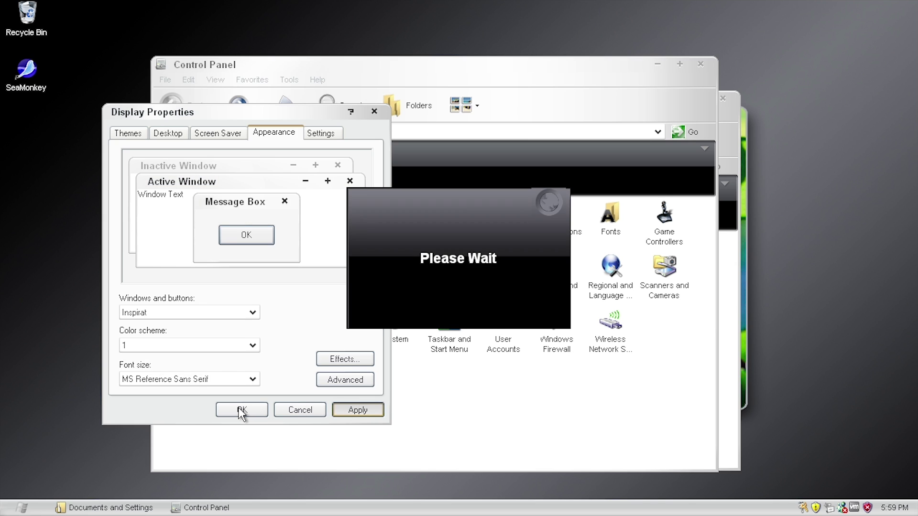